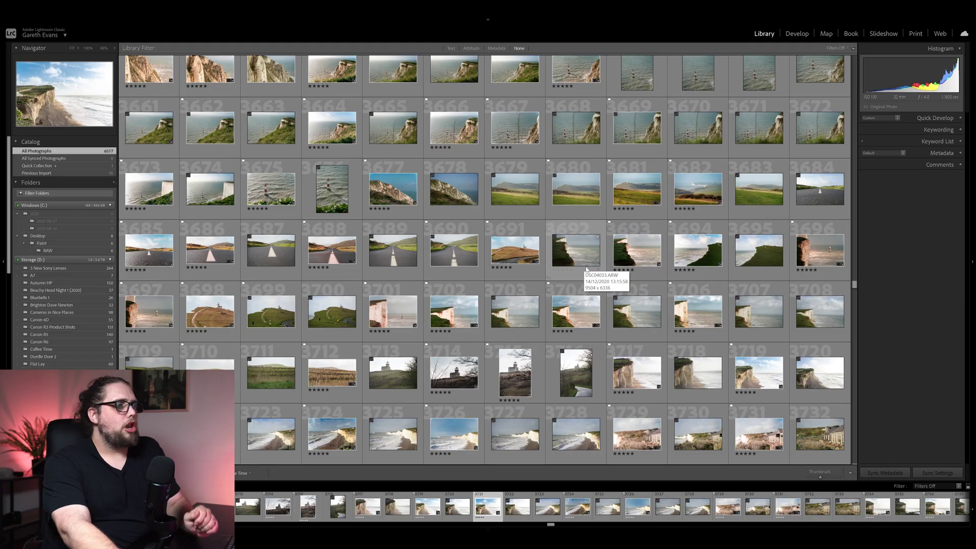
Create a new catalog named "Getting started with LR" in the Park Cameras > Getting Started with Lightroom folder on Storage (D:)
scroll(673, 250, up, 10)
scroll(673, 250, down, 8)
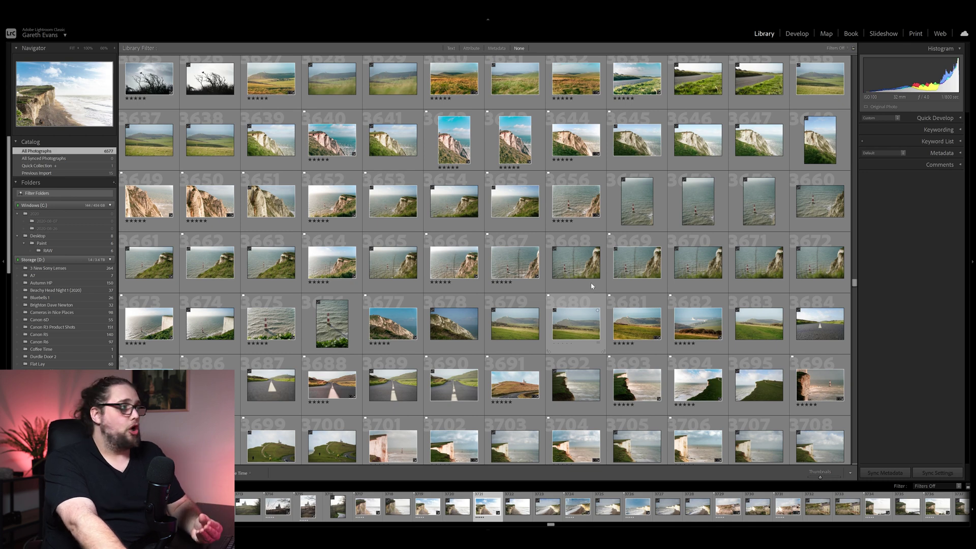
click(5, 16)
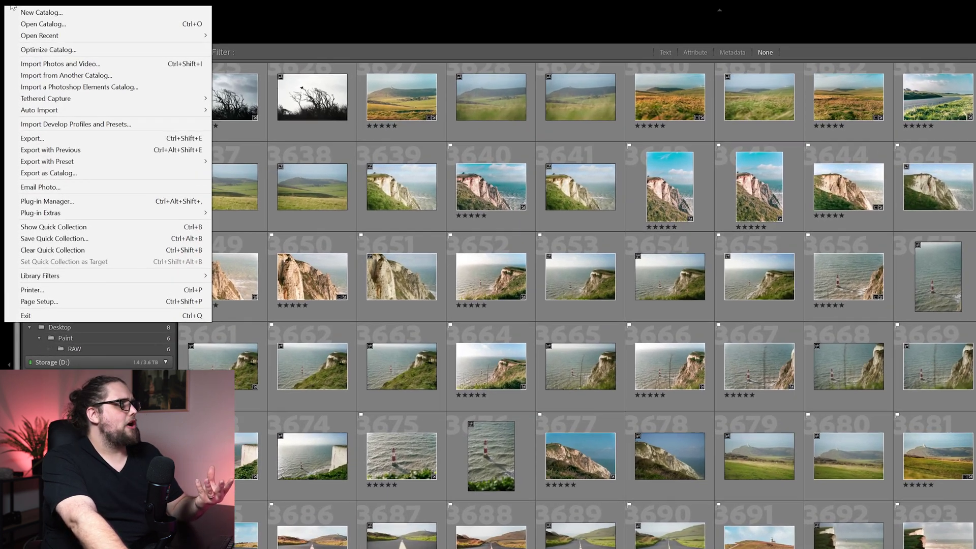
click(23, 13)
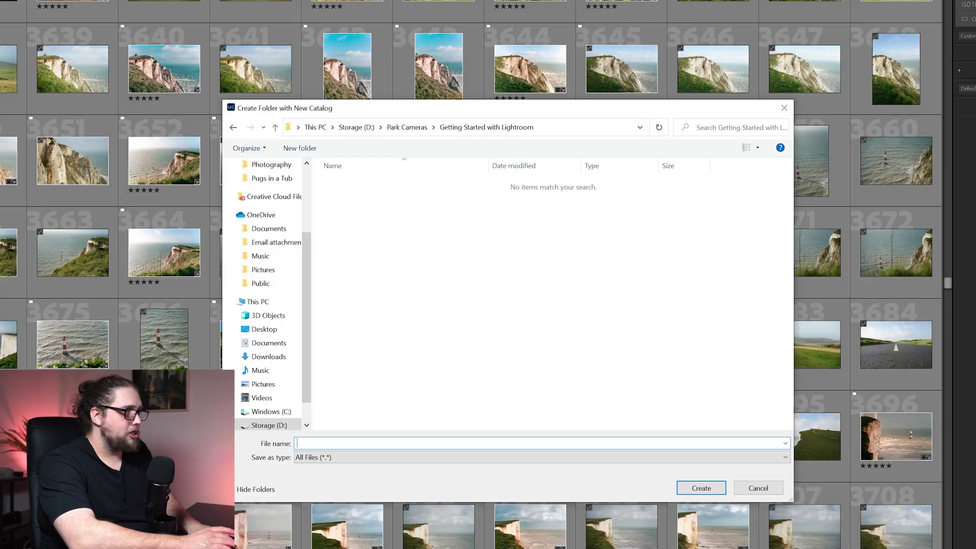
text(Gett)
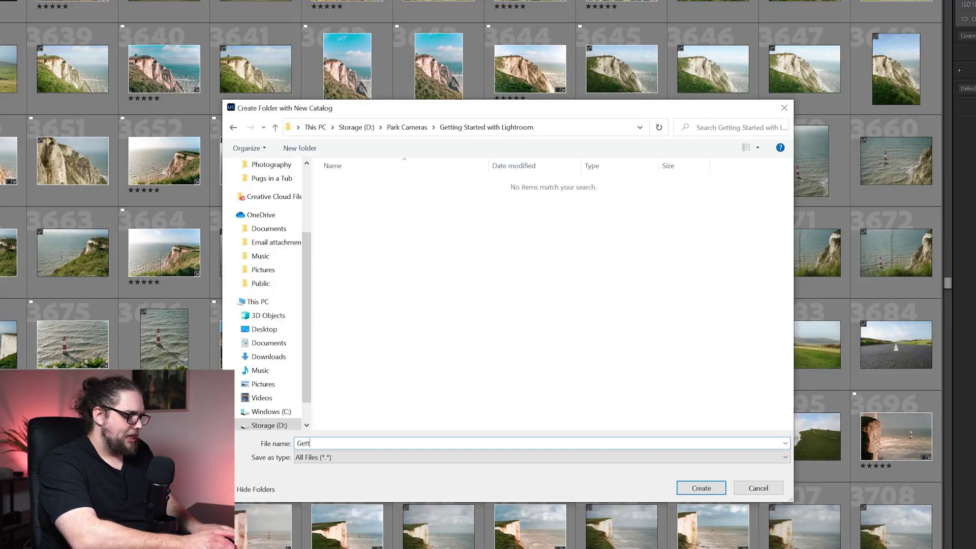
text(ing started with LR)
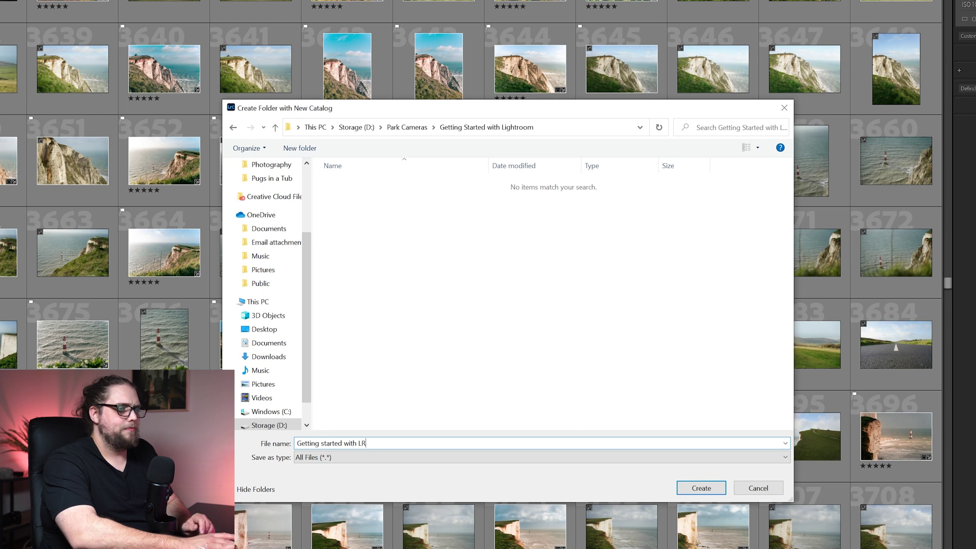
key(Return)
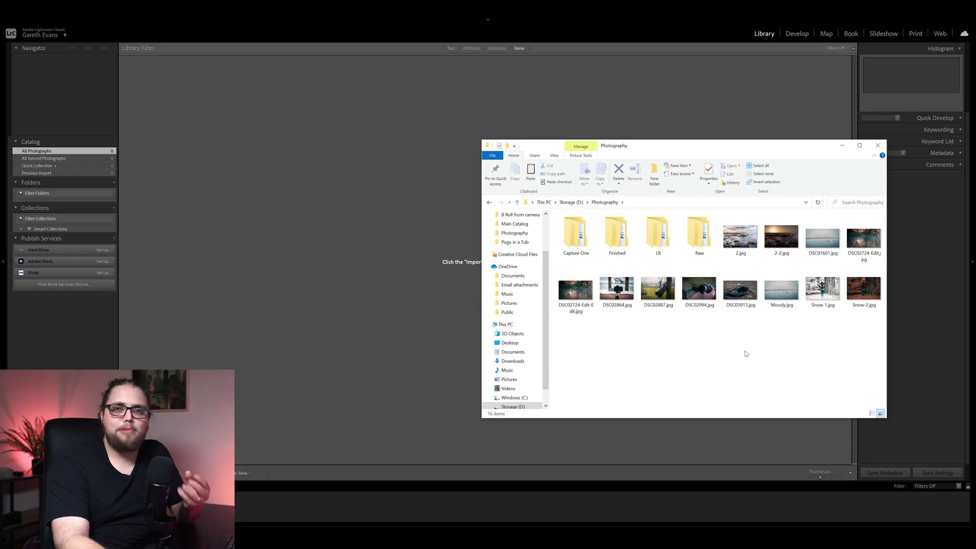
Open the Raw folder inside Photography on Storage (D:) and examine how the shoots are organised into named subfolders
click(687, 240)
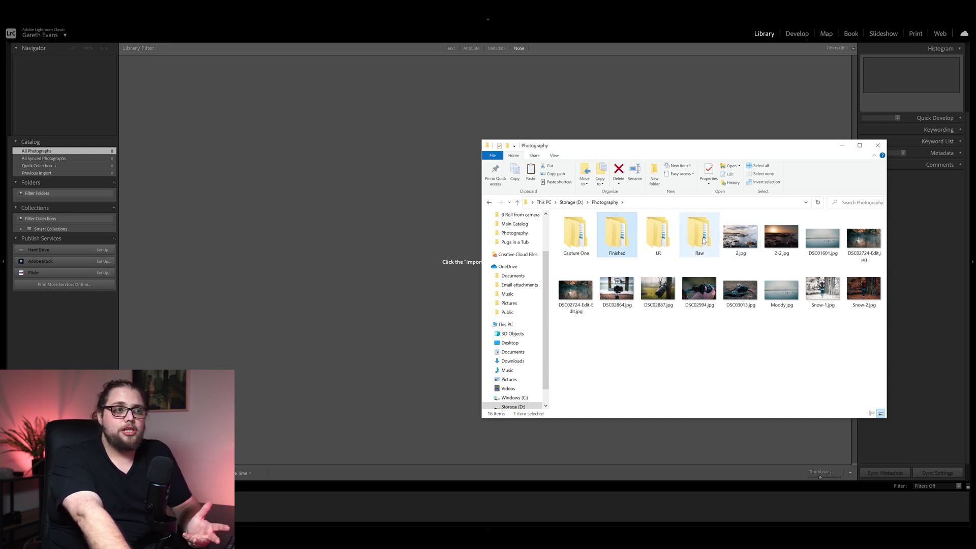
double_click(704, 241)
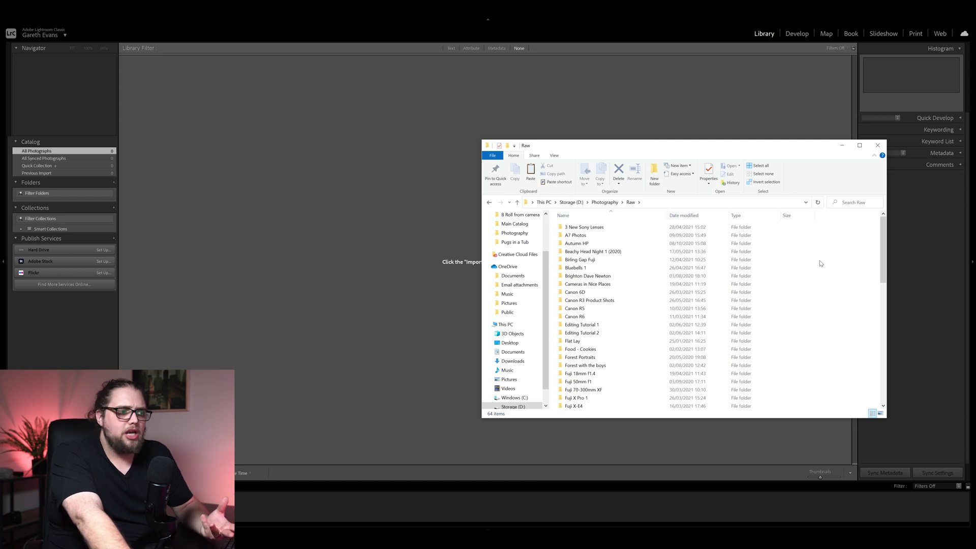
click(649, 350)
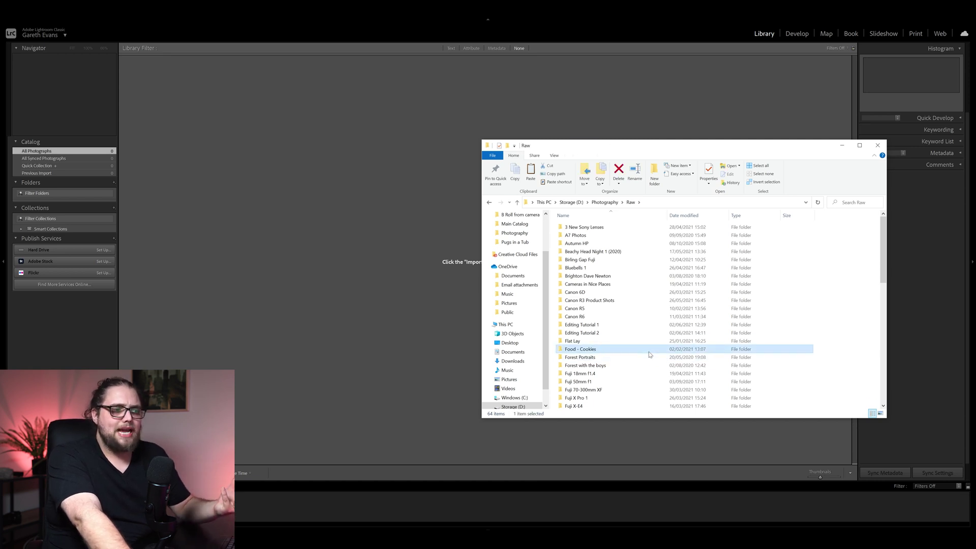
click(645, 357)
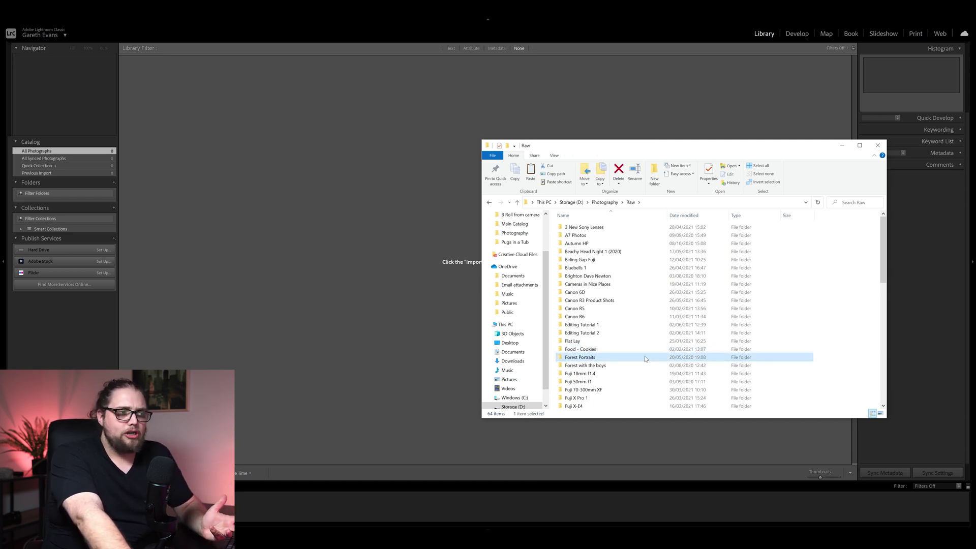
click(638, 260)
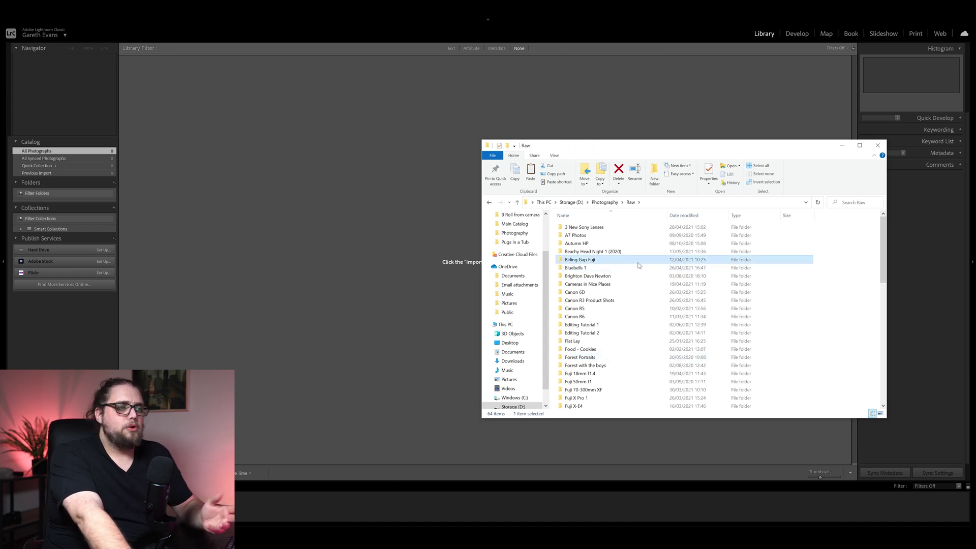
click(634, 317)
click(632, 310)
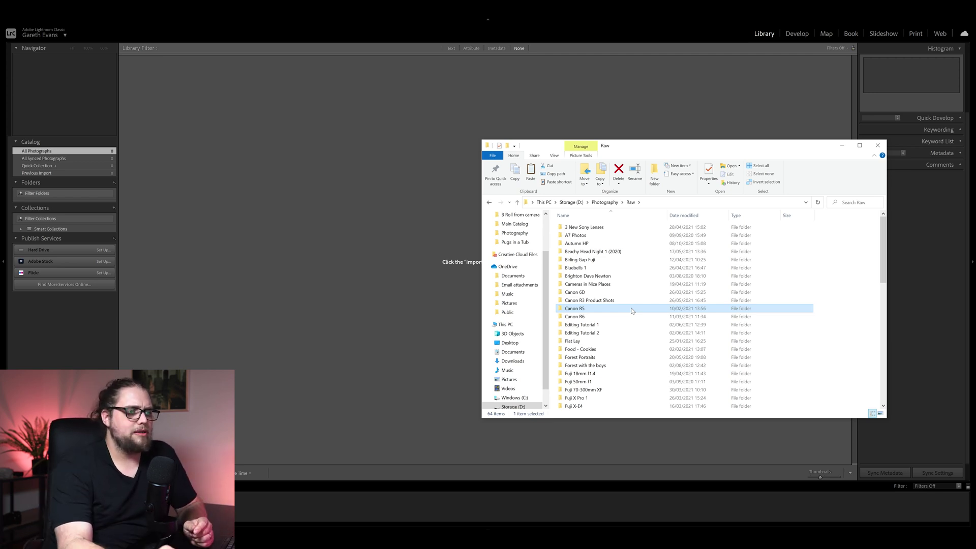
click(860, 313)
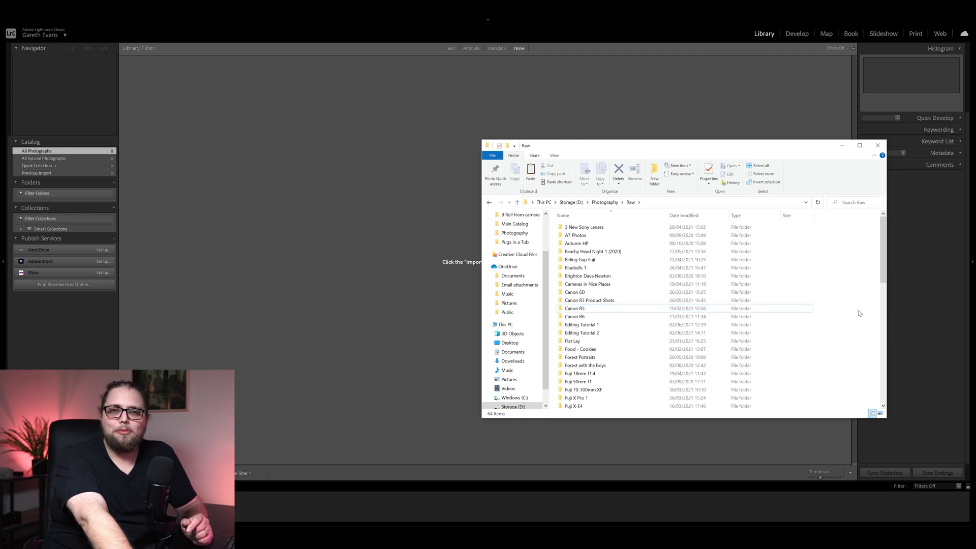
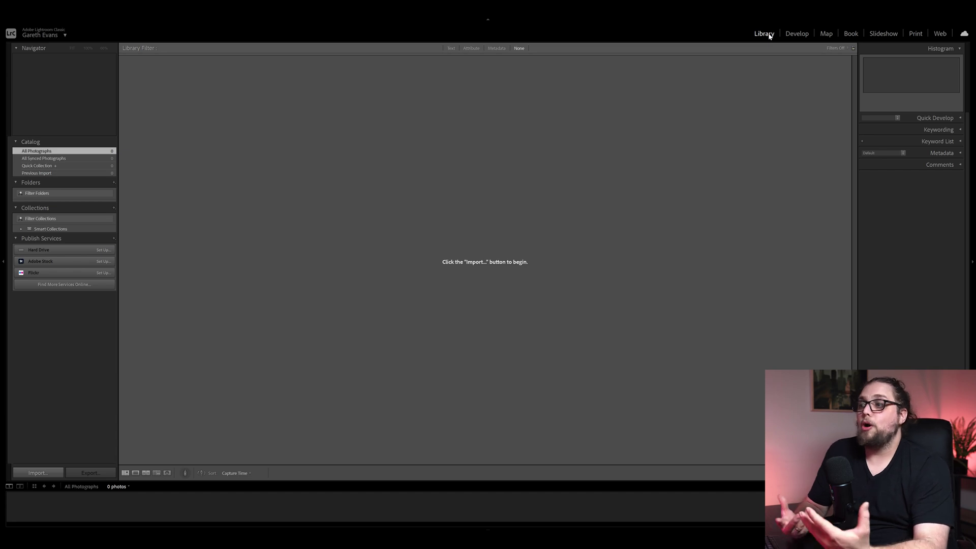
Import all photos from the Editing Tutorial 1 and Editing Tutorial 2 folders under Photography > Raw, adding them without moving the files
click(798, 34)
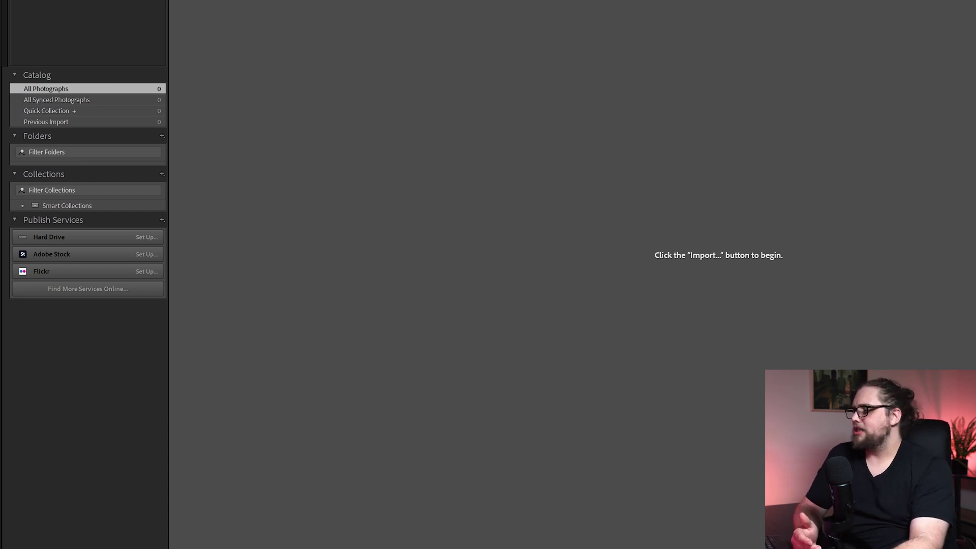
click(66, 468)
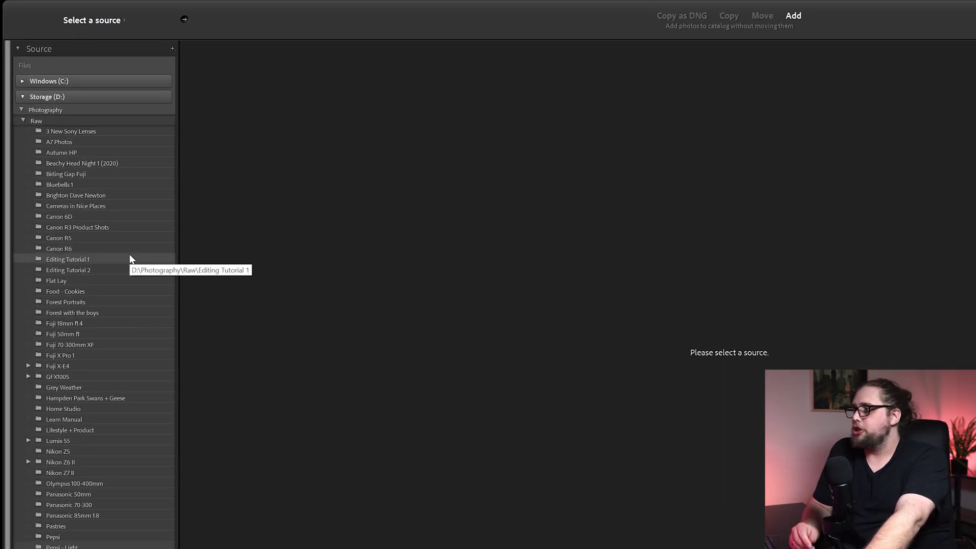
click(123, 258)
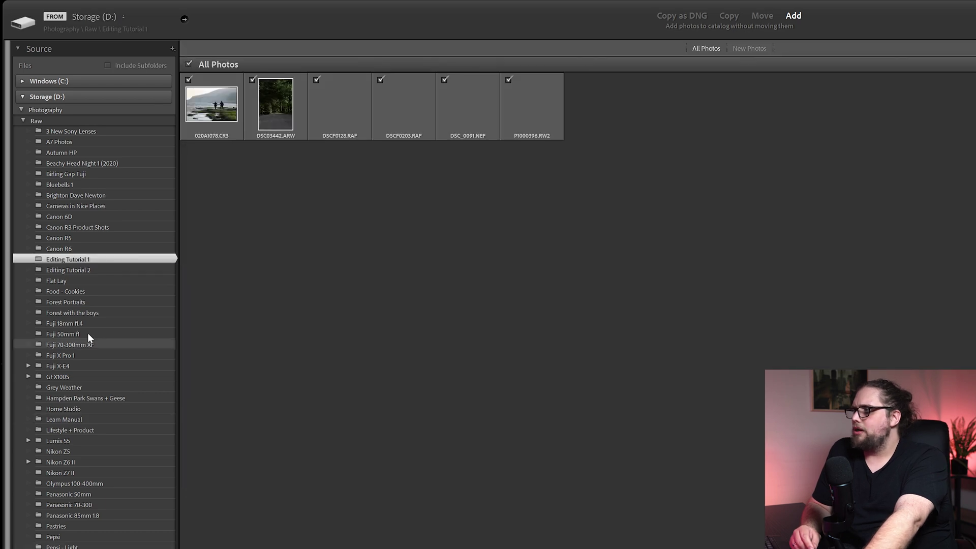
click(92, 272)
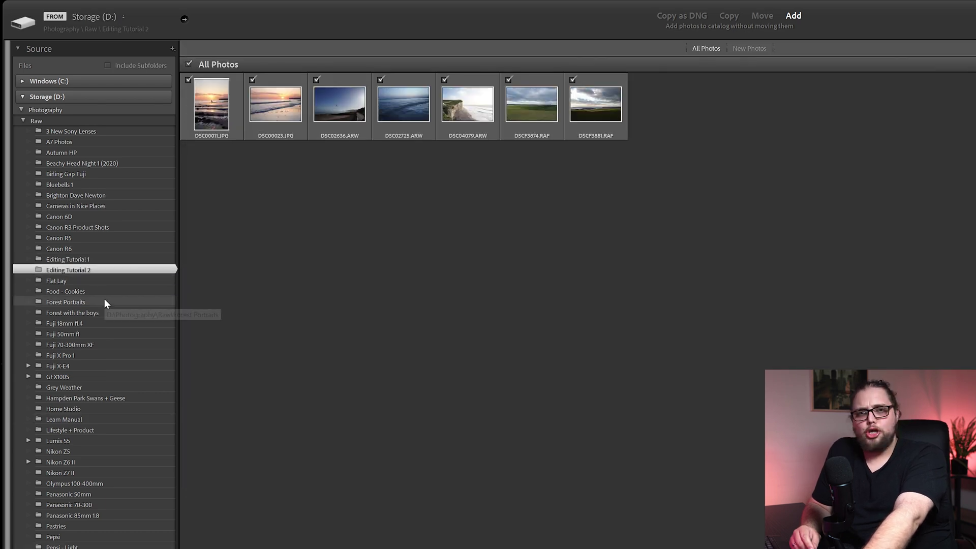
click(90, 261)
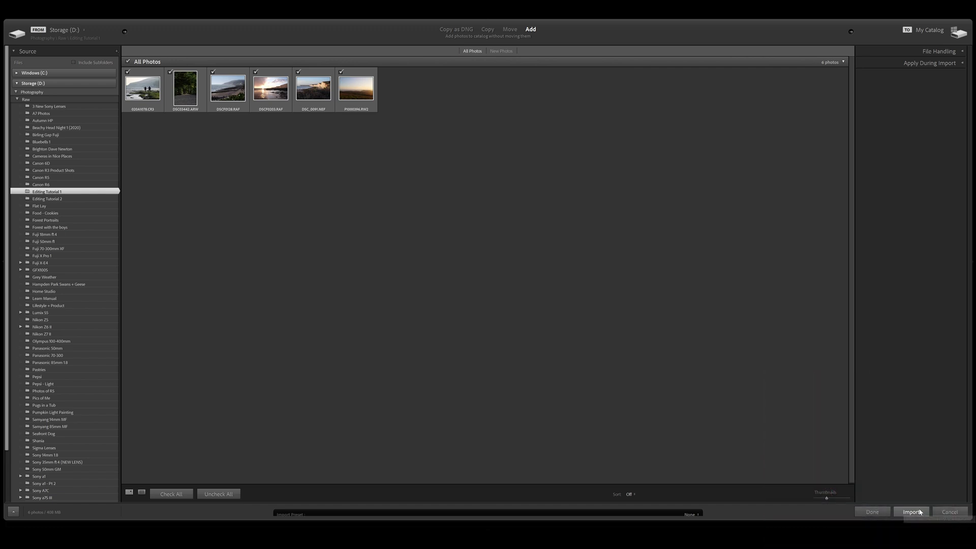
click(914, 512)
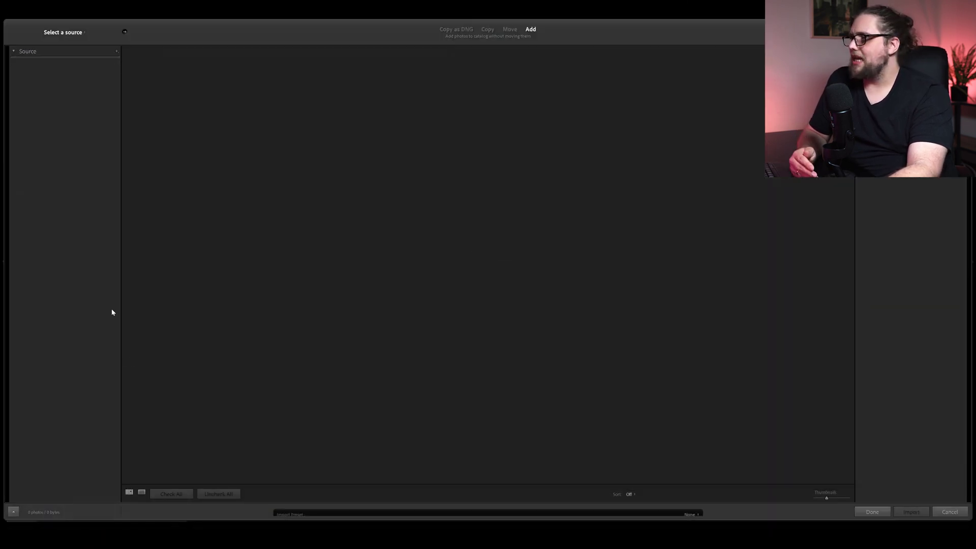
click(61, 199)
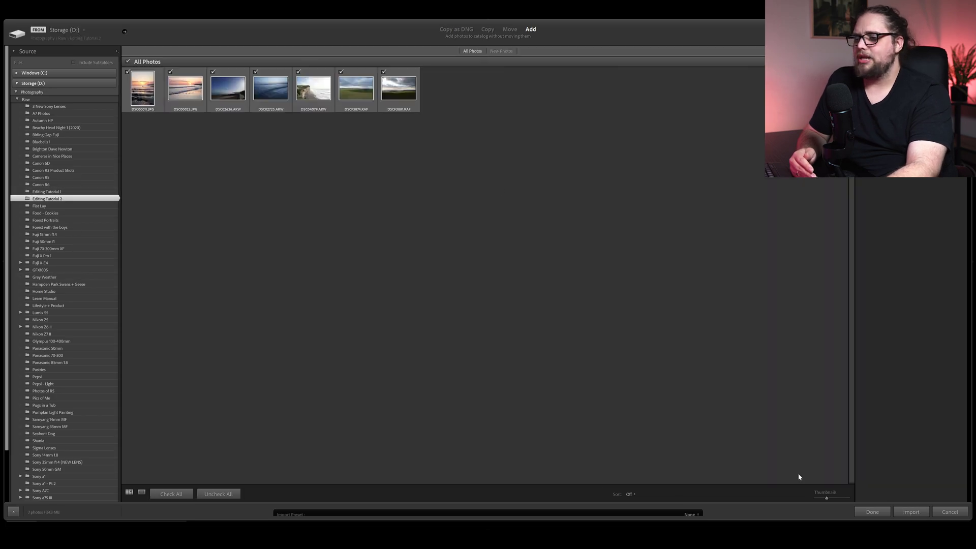
click(912, 512)
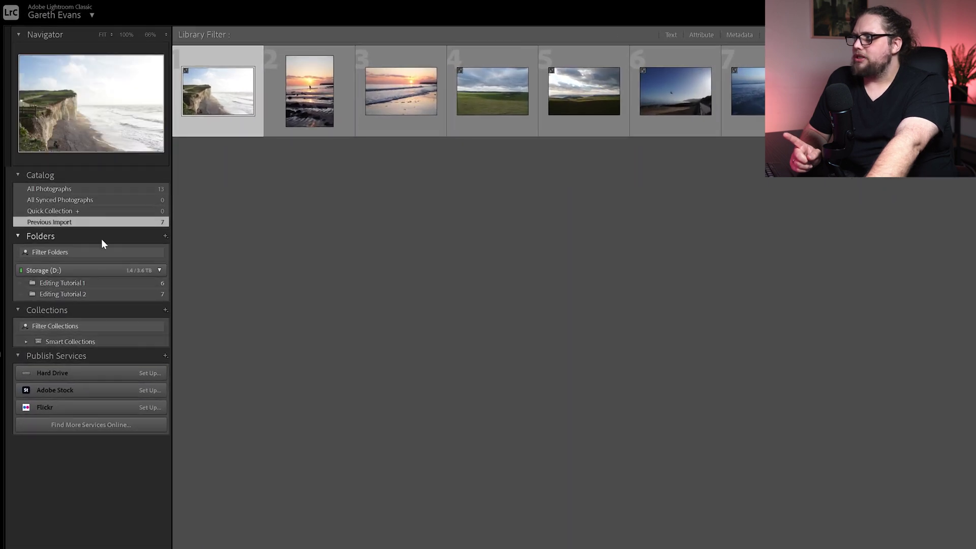
Review the imported photos by folder for Editing Tutorial 1 and 2, and compare the Previous Import and All Photographs views
click(98, 284)
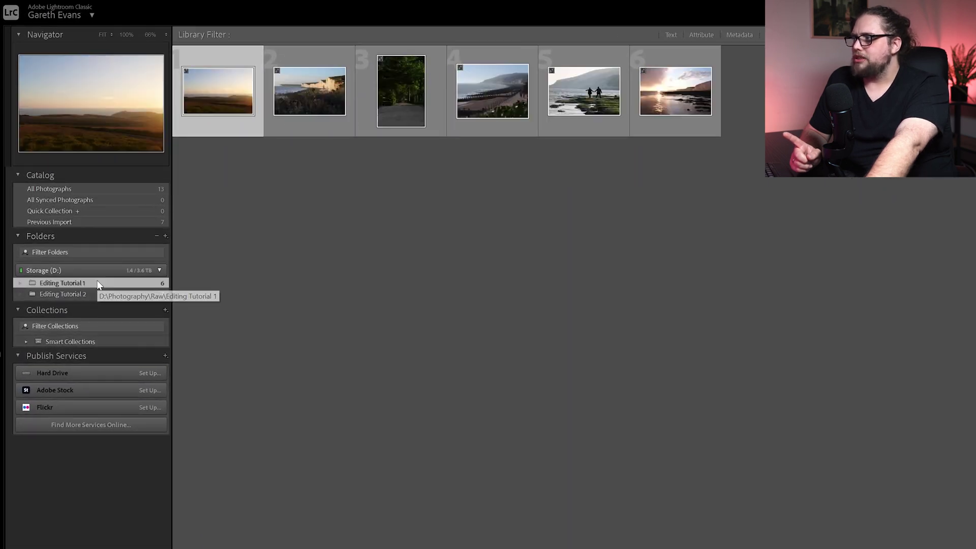
click(100, 295)
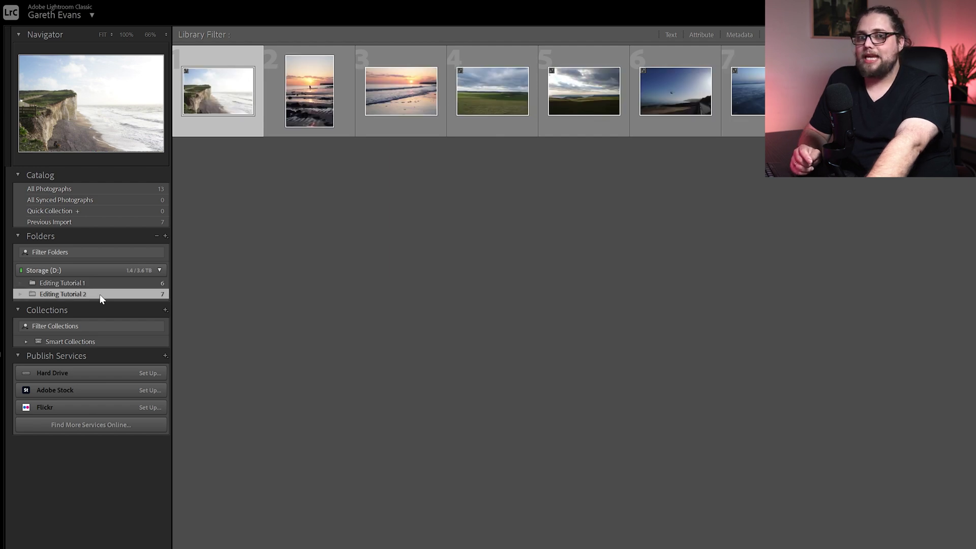
click(81, 193)
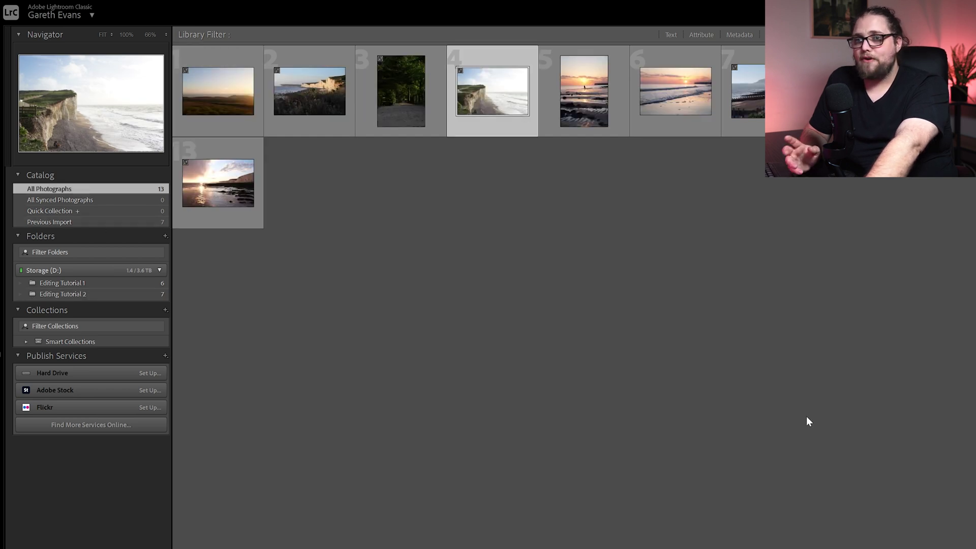
click(99, 219)
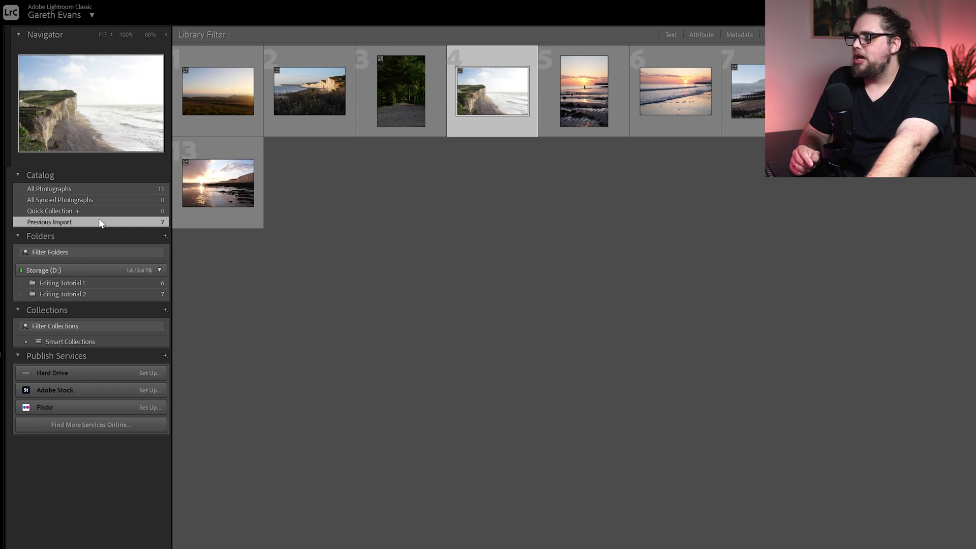
click(89, 191)
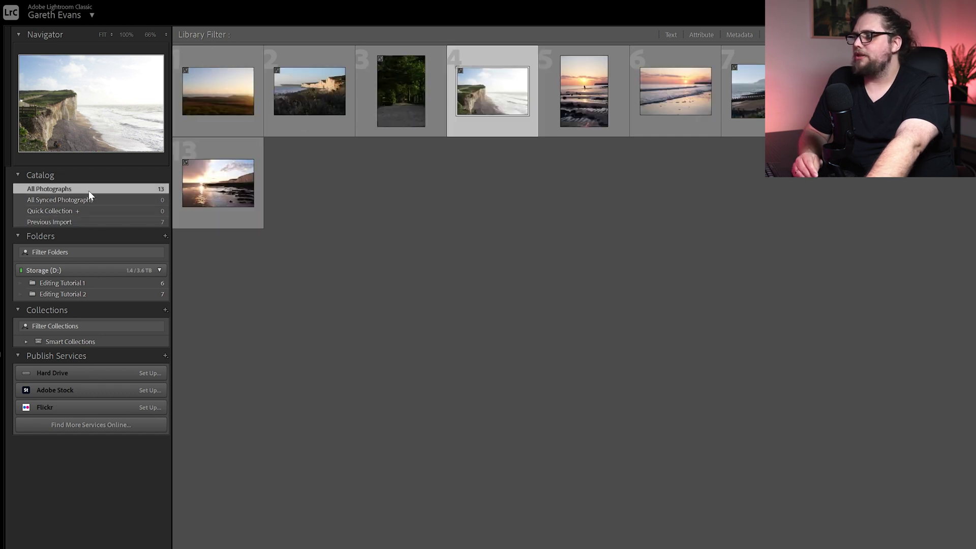
Open the Editing Tutorial 1 folder in the Develop module and give the white cliffs photo DSC_0091.NEF a green colour label
click(75, 282)
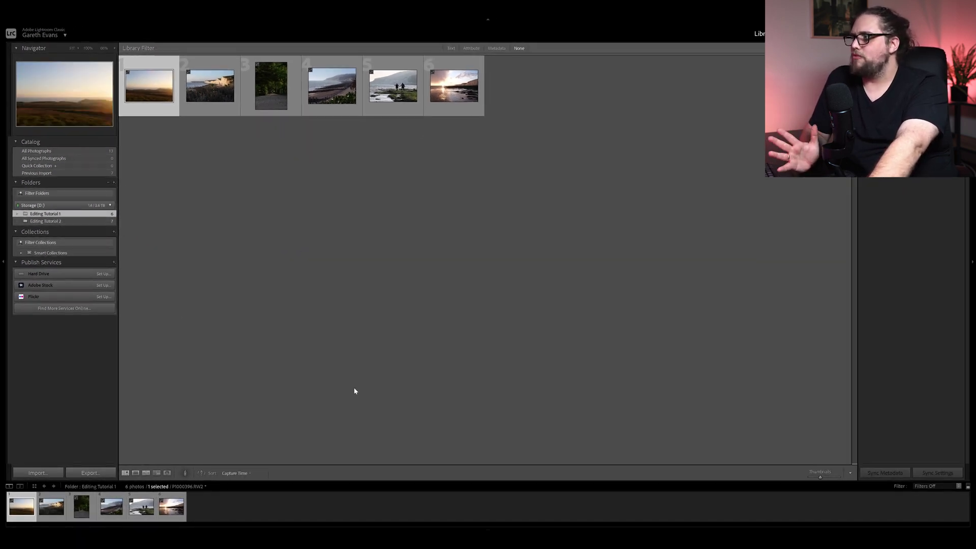
click(797, 34)
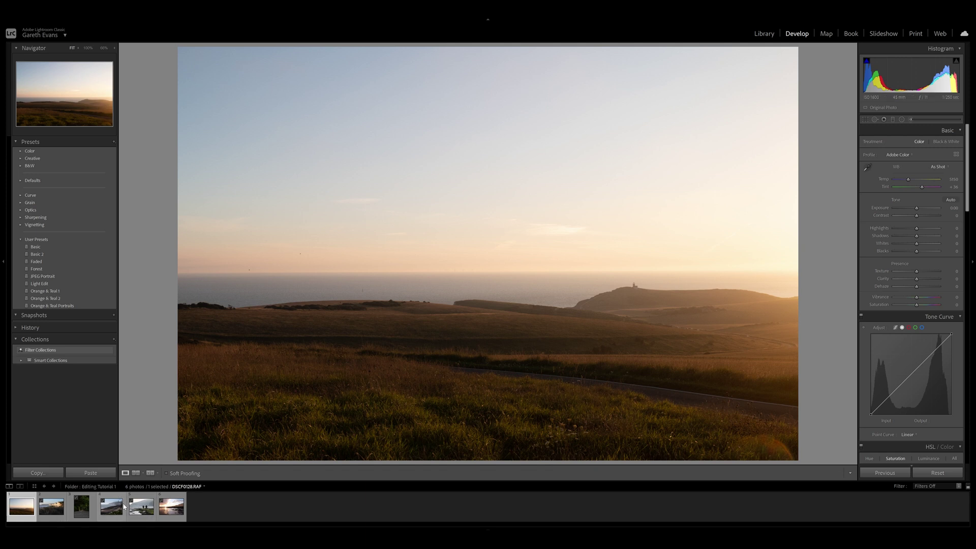
click(47, 514)
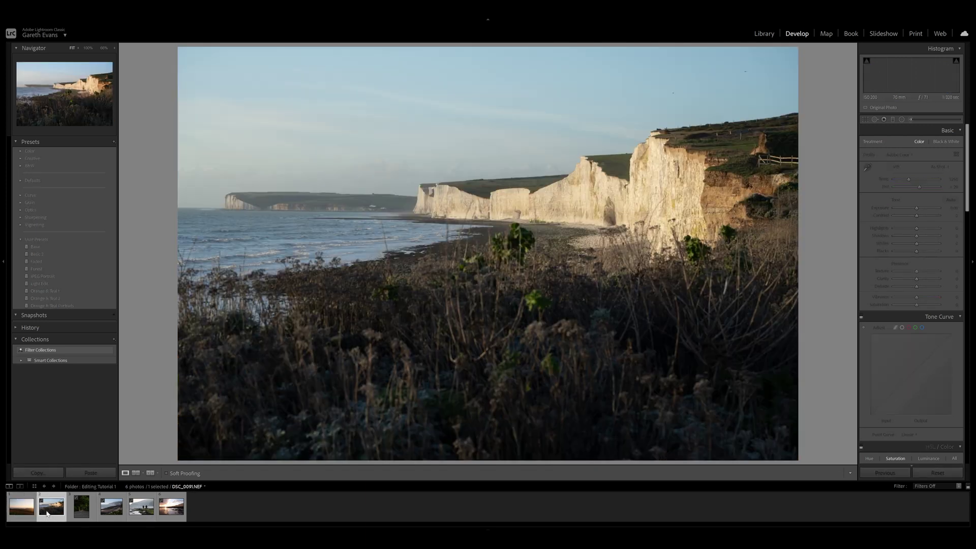
right_click(52, 513)
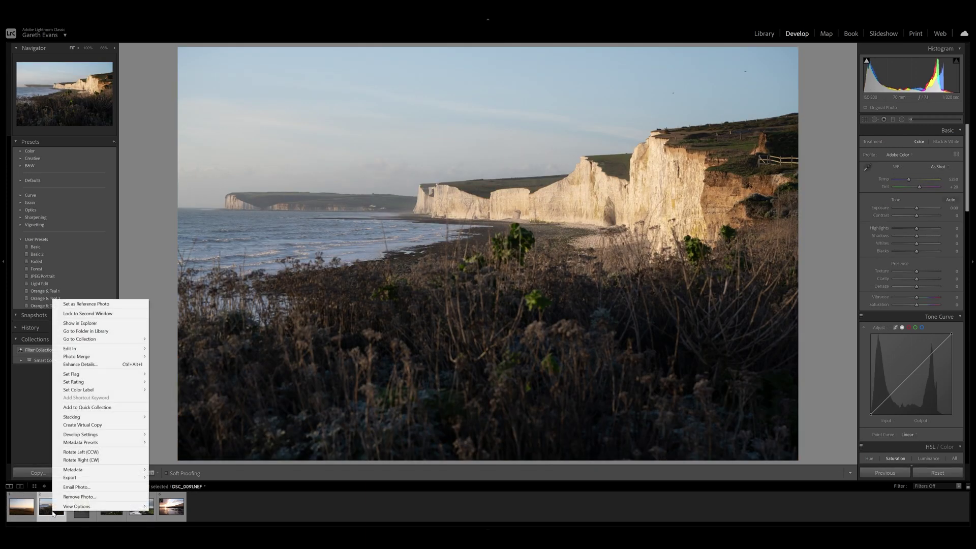
mouse_move(99, 390)
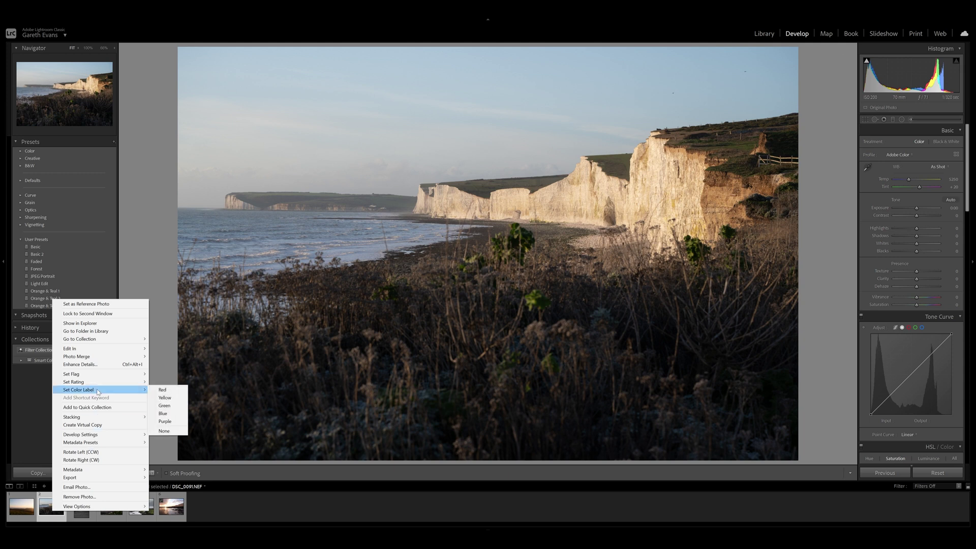
click(177, 408)
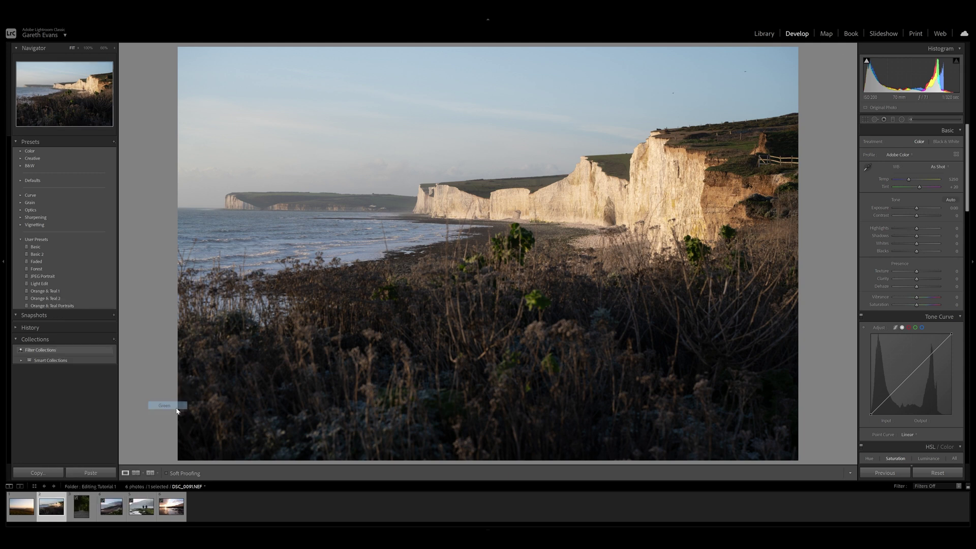
click(224, 505)
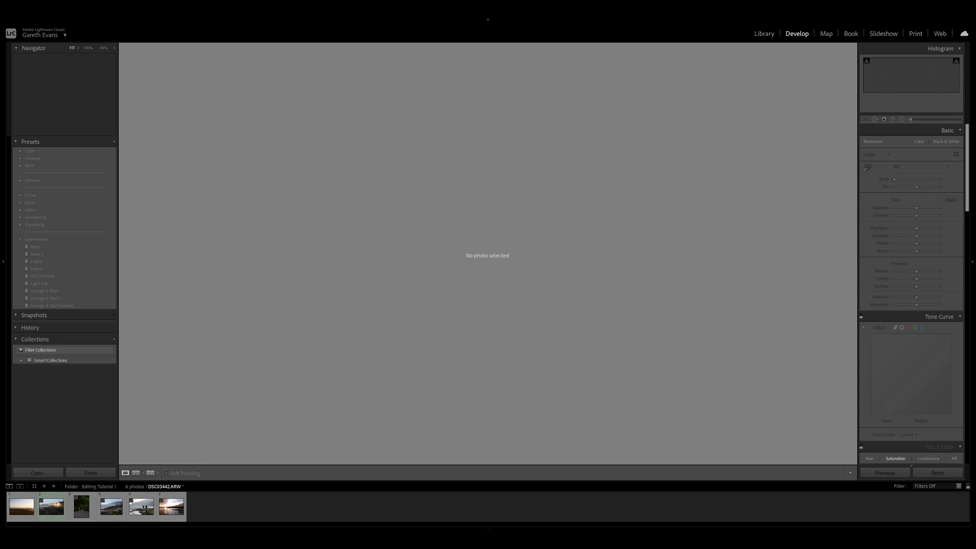
click(51, 506)
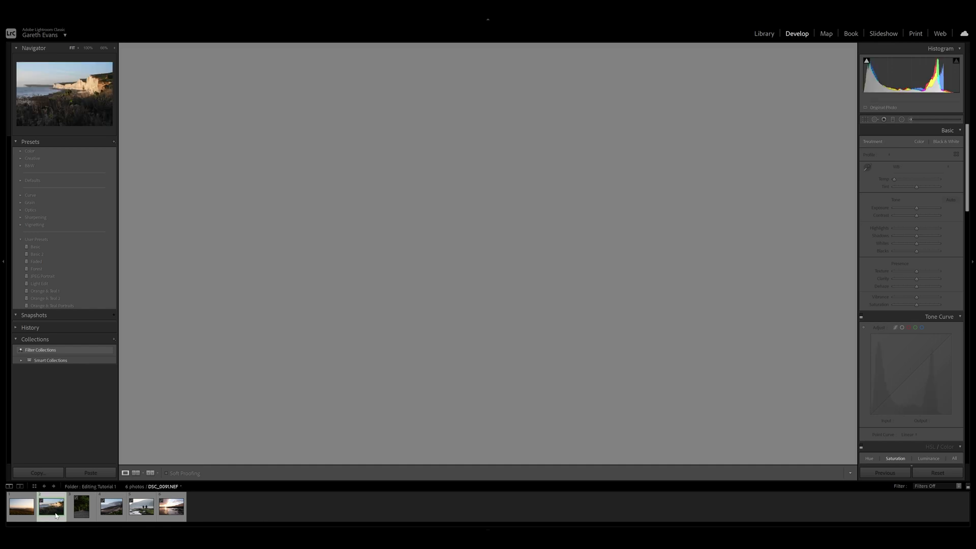
Remove the colour label from the white cliffs photo DSC_0091.NEF and clear the photo selection
right_click(55, 510)
mouse_move(115, 390)
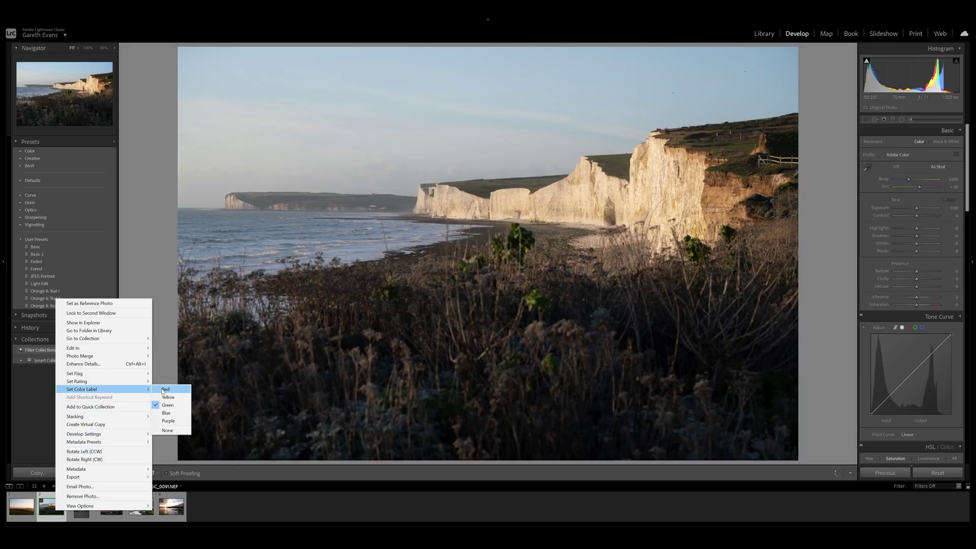
click(180, 431)
click(204, 508)
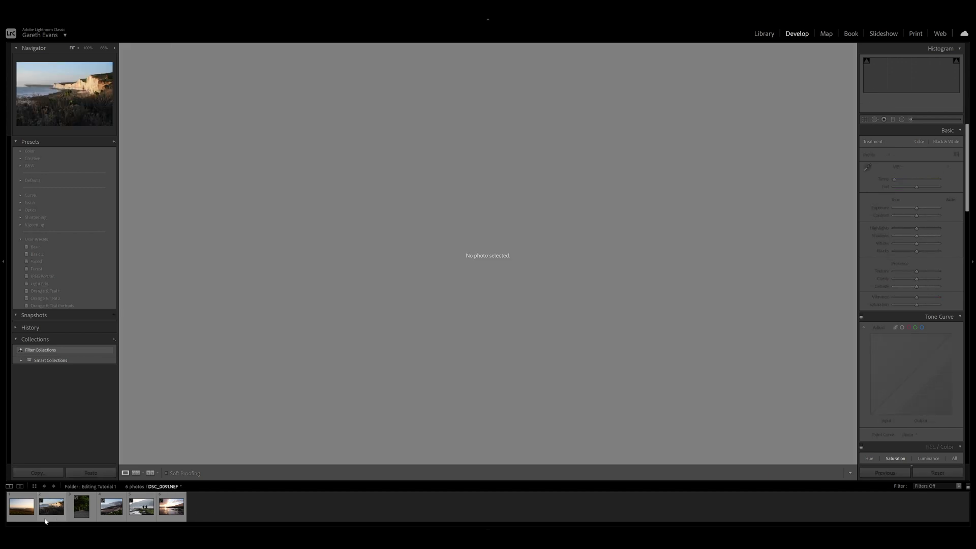
Browse the first few photos in the folder and flag the sunset field photo P1000396.RW2 as a pick
click(12, 518)
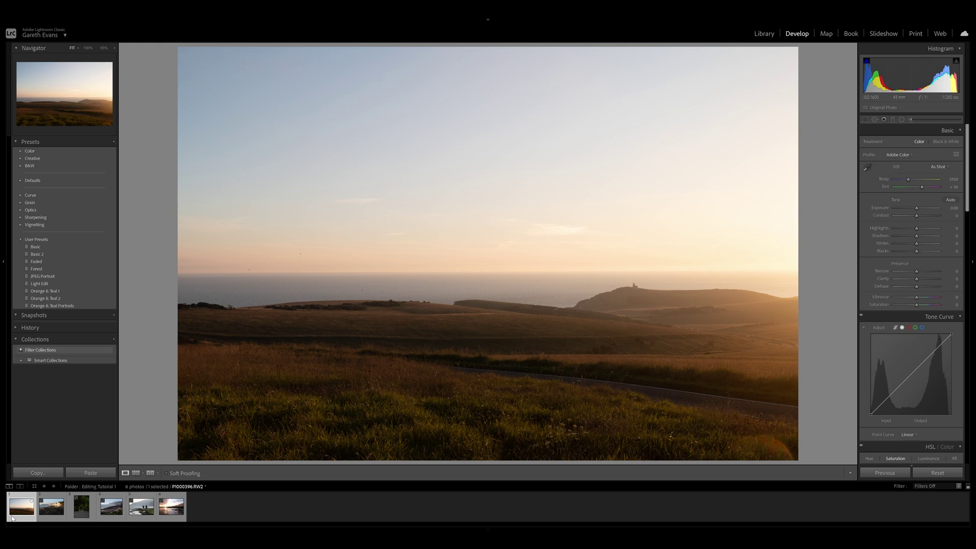
key(Right)
key(Right)
key(Right)
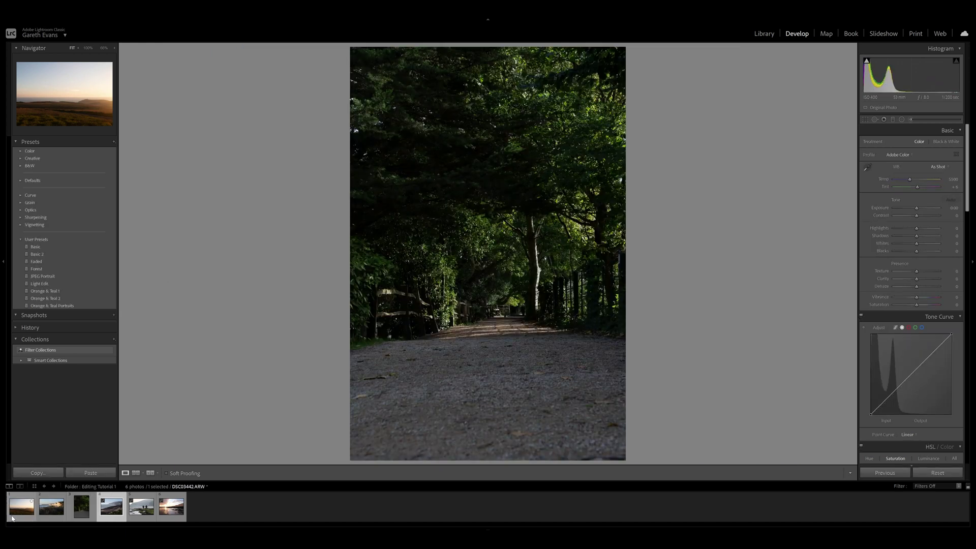
key(Left)
key(Left)
key(Left)
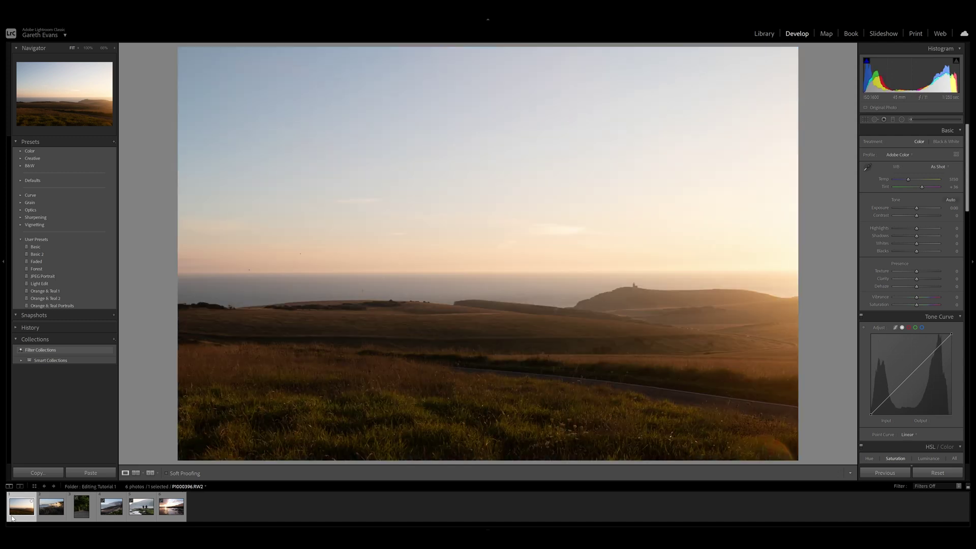
key(p)
Flag the white cliffs photo and the photo of the couple on the rocks as picks, then clear the selection
click(51, 507)
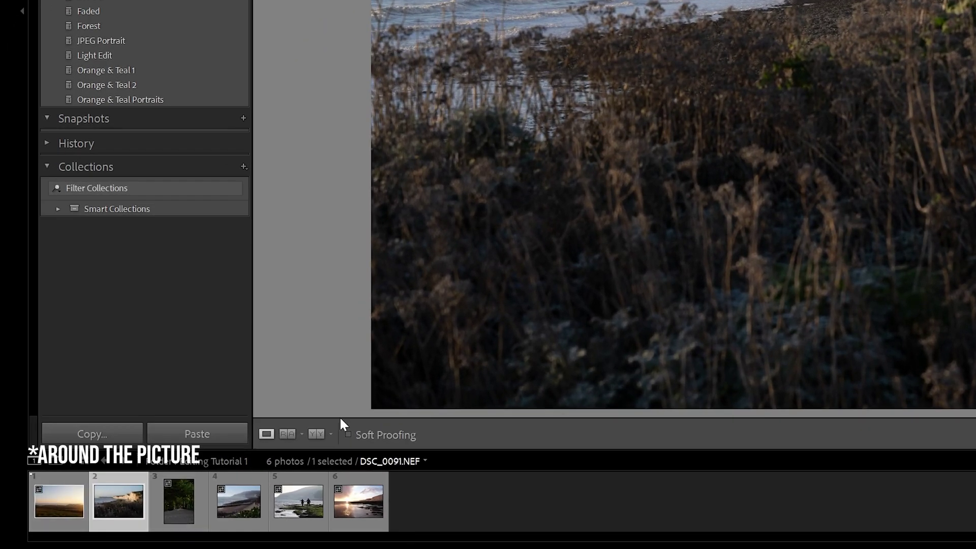
key(p)
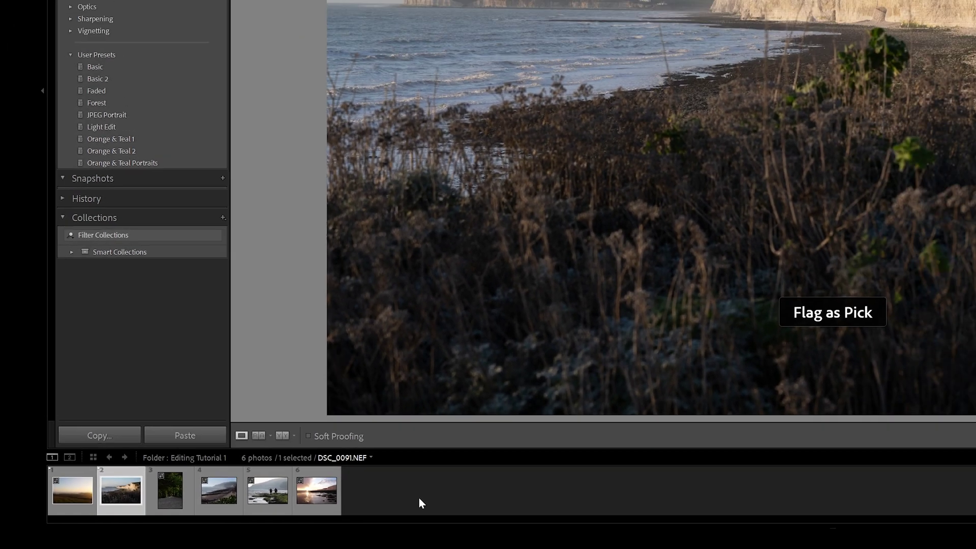
key(Right)
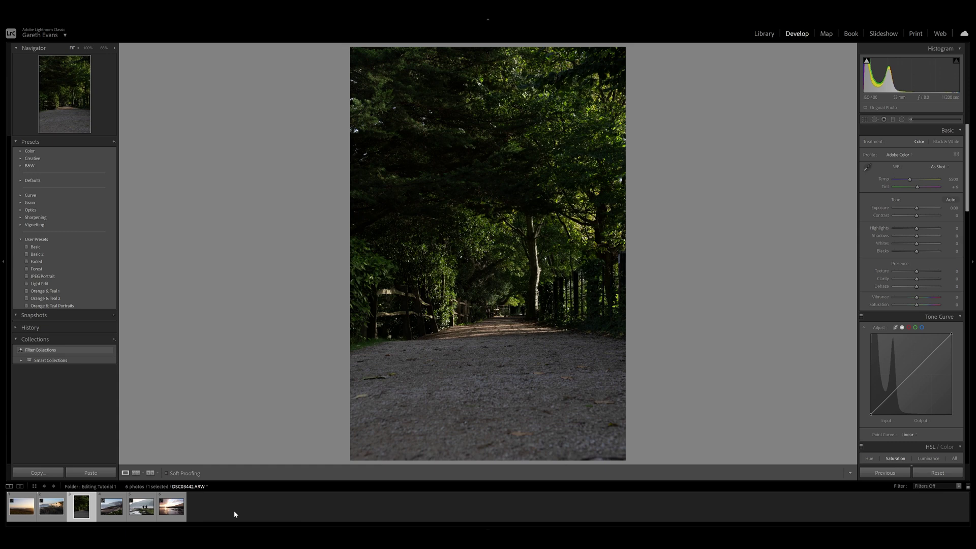
key(Right)
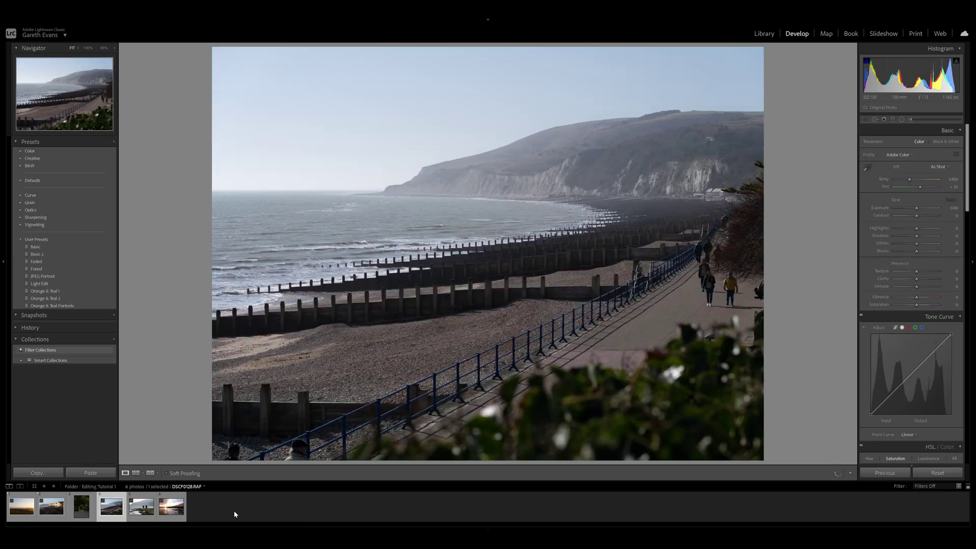
key(Right)
key(p)
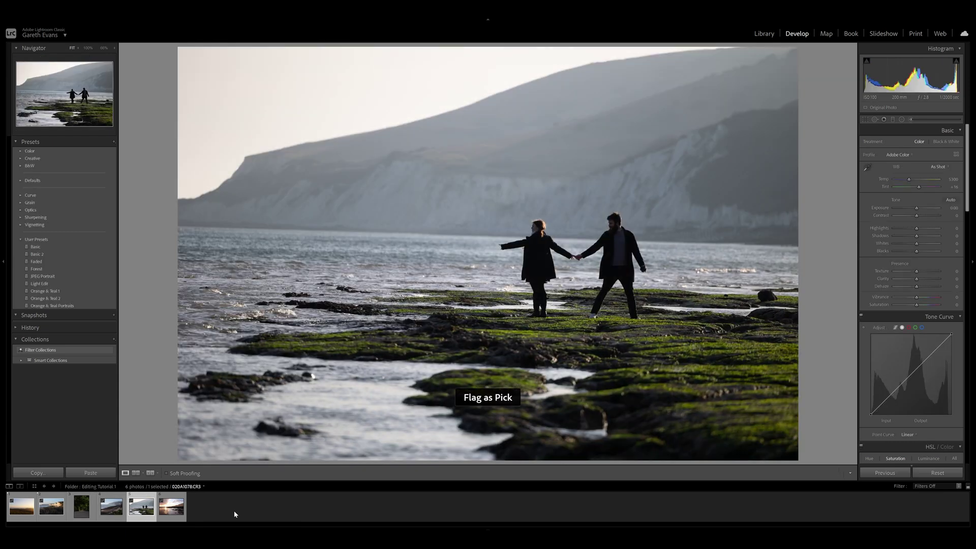
key(Right)
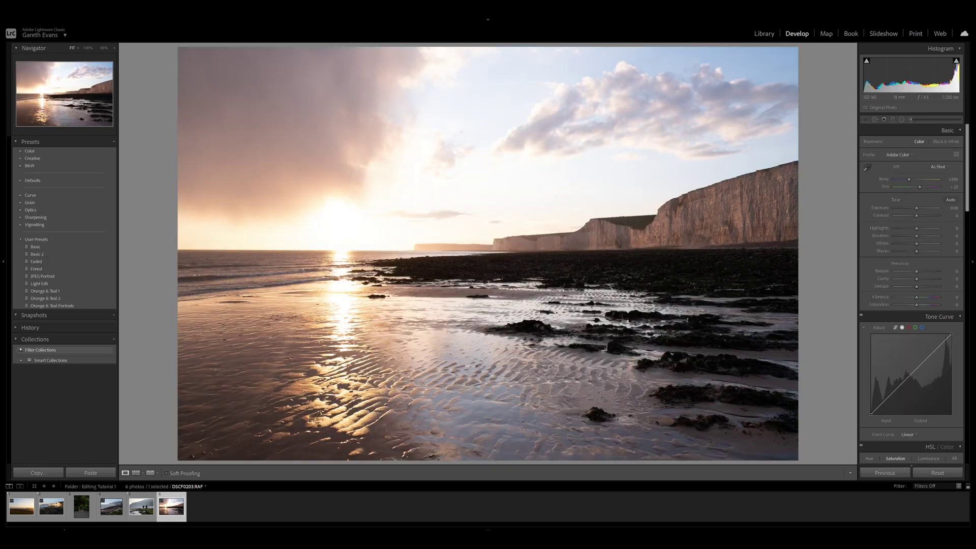
click(205, 514)
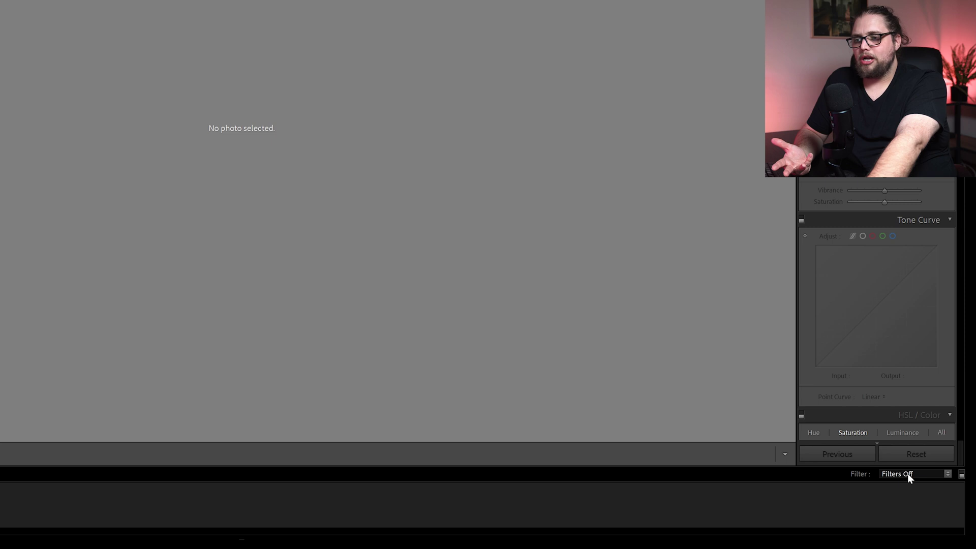
Filter the Editing Tutorial 1 filmstrip to Flagged photos and review each of the picks
click(908, 474)
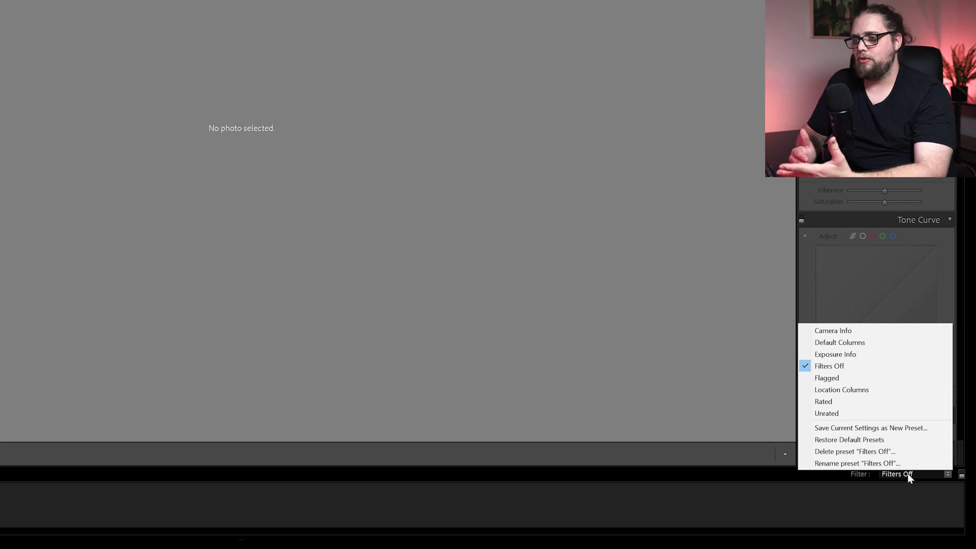
click(863, 380)
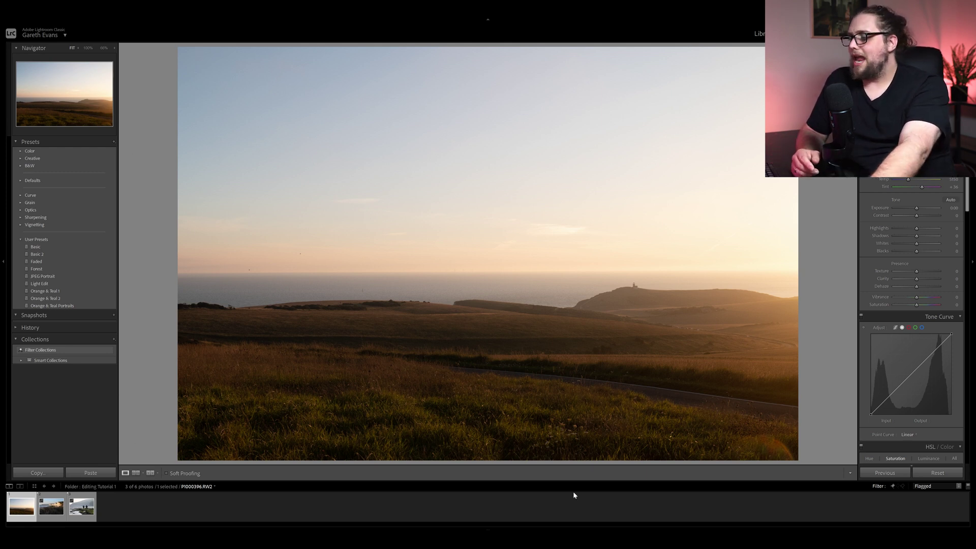
click(51, 507)
click(82, 513)
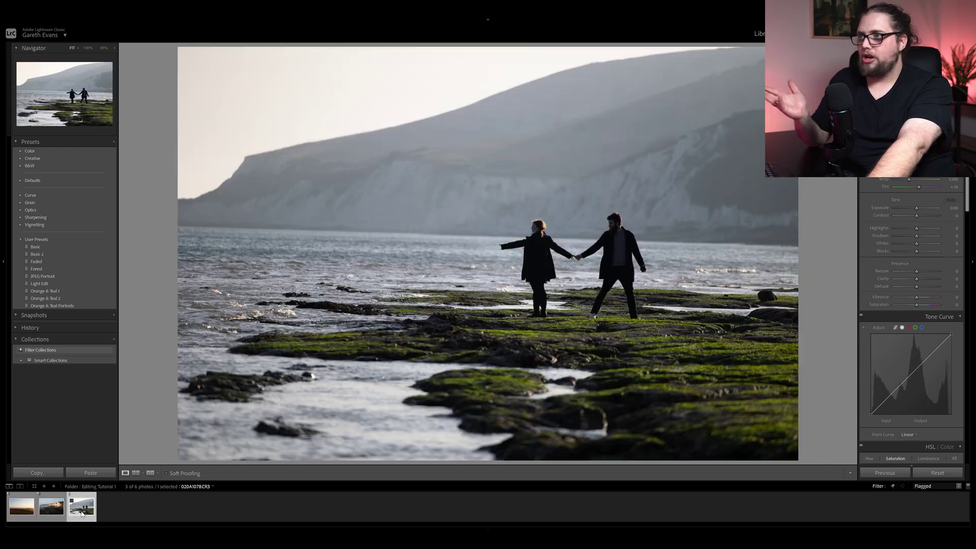
click(15, 515)
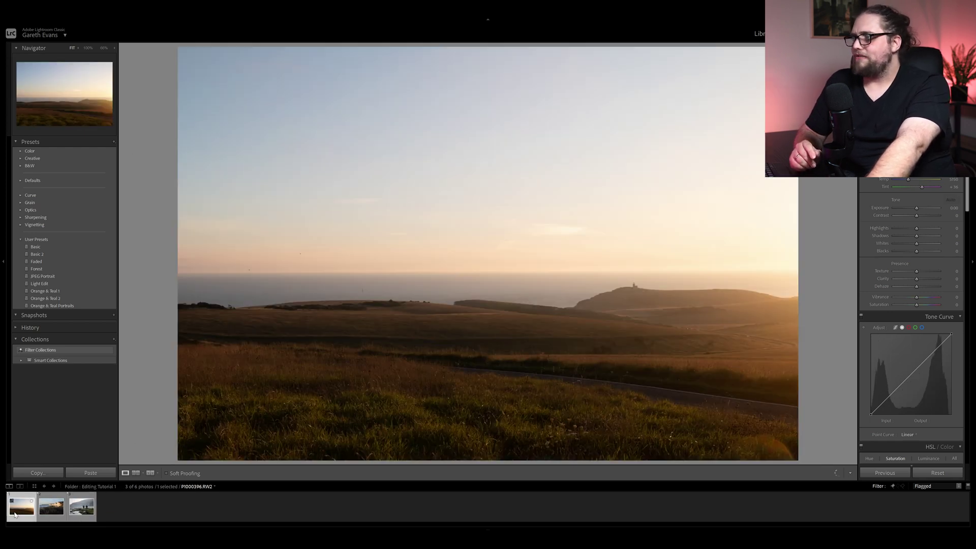
Give the white cliffs photo DSC_0091.NEF a five-star rating
click(44, 514)
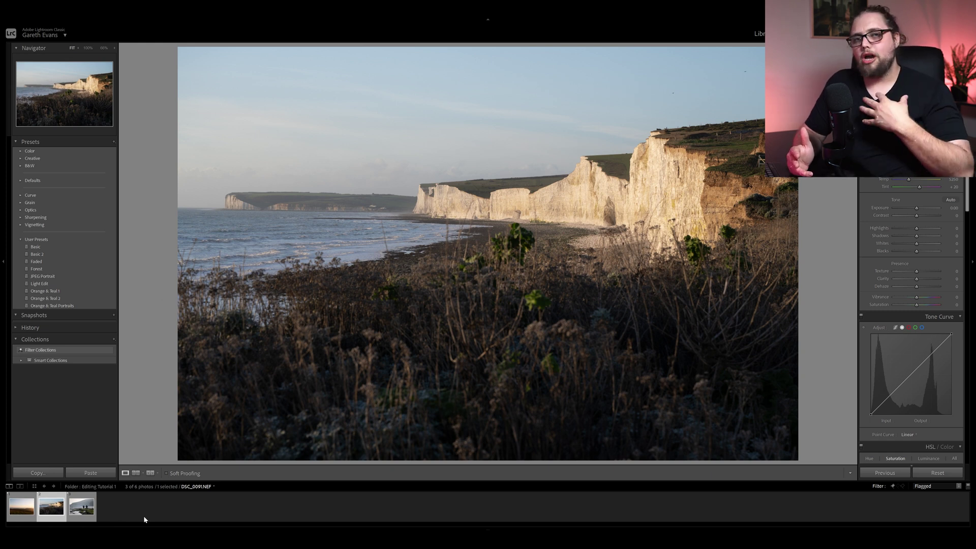
key(5)
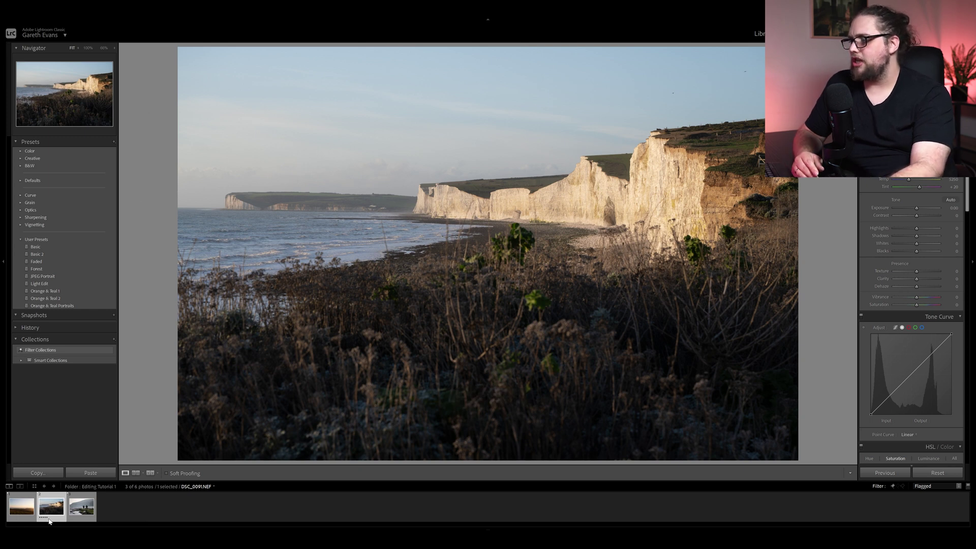
click(120, 517)
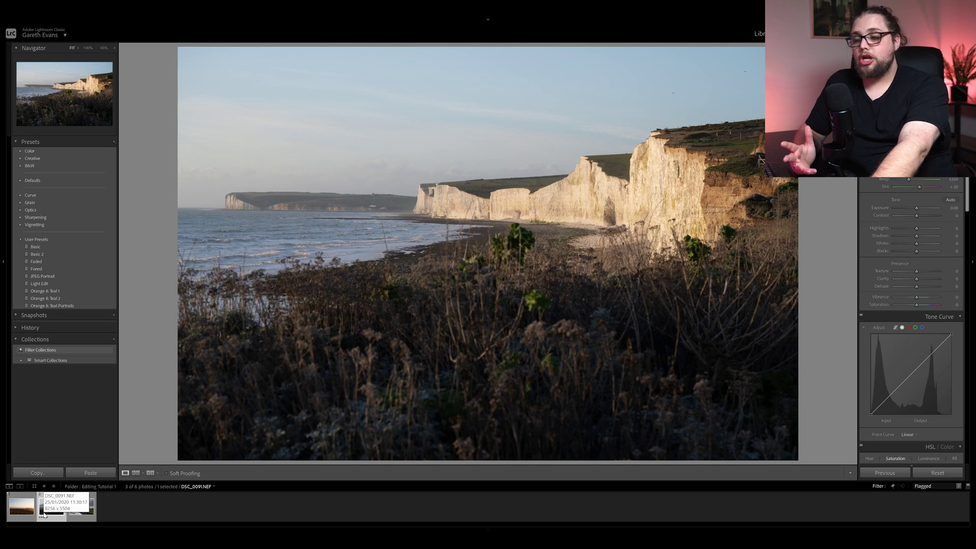
Filter the filmstrip to Rated photos, then return the filter to Flagged
click(933, 487)
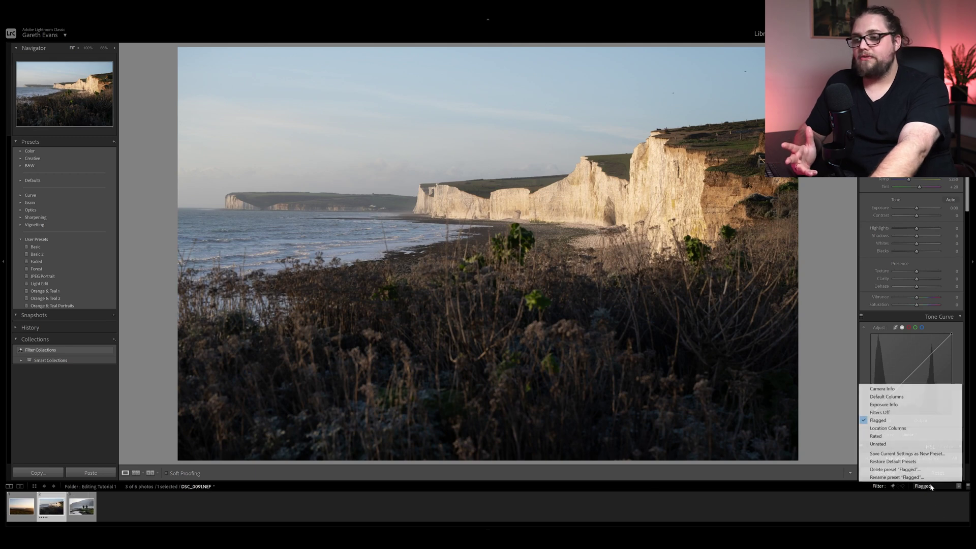
click(894, 436)
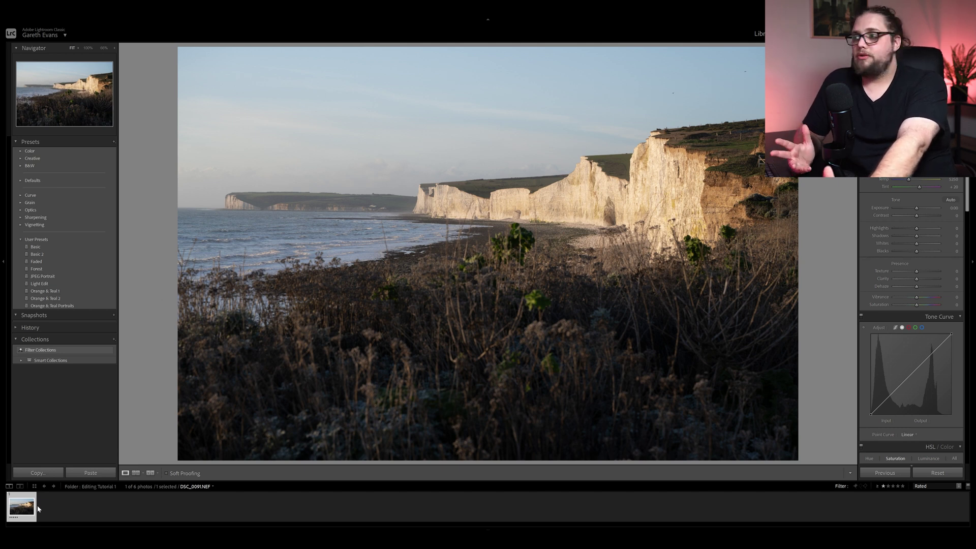
click(921, 487)
click(895, 420)
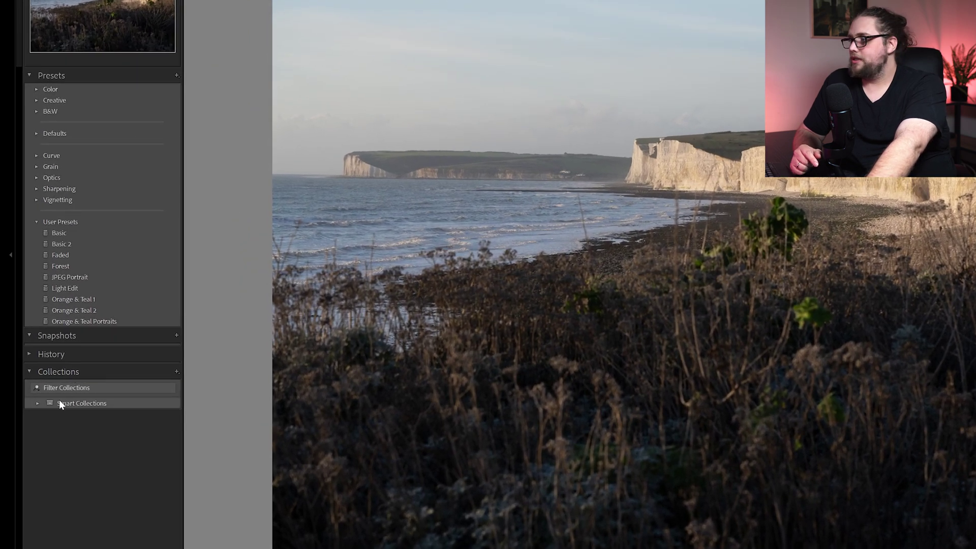
Expand the Smart Collections and view the Five Stars and Recently Modified collections, selecting the white cliffs photo
click(19, 397)
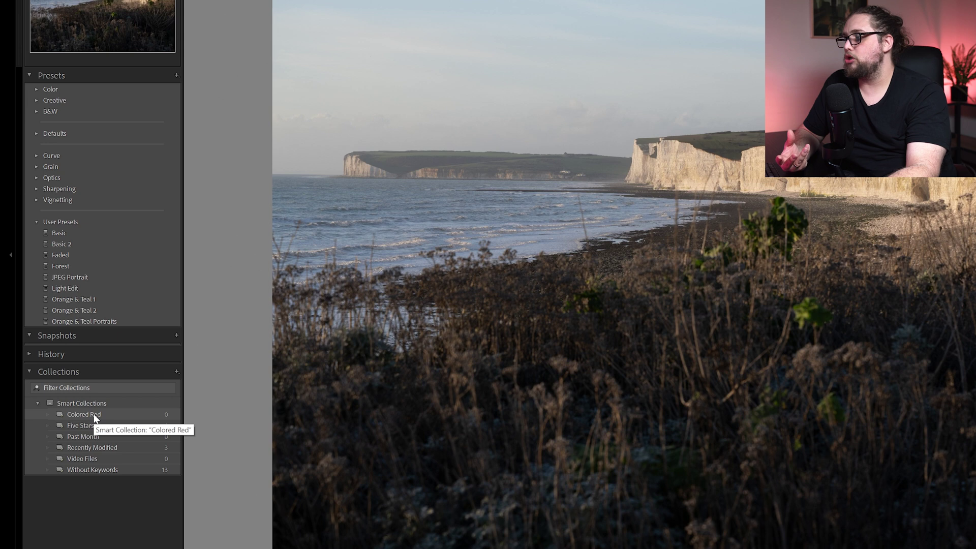
click(105, 428)
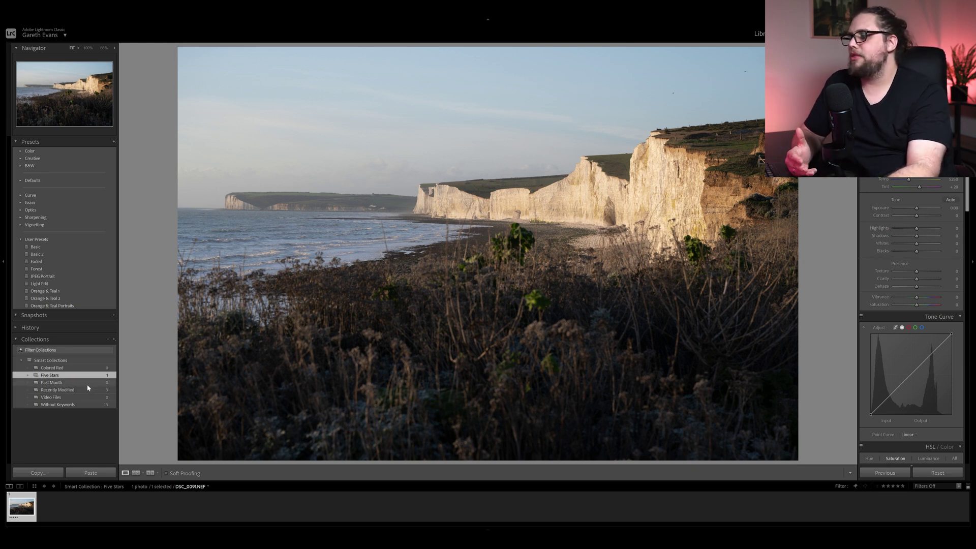
click(58, 389)
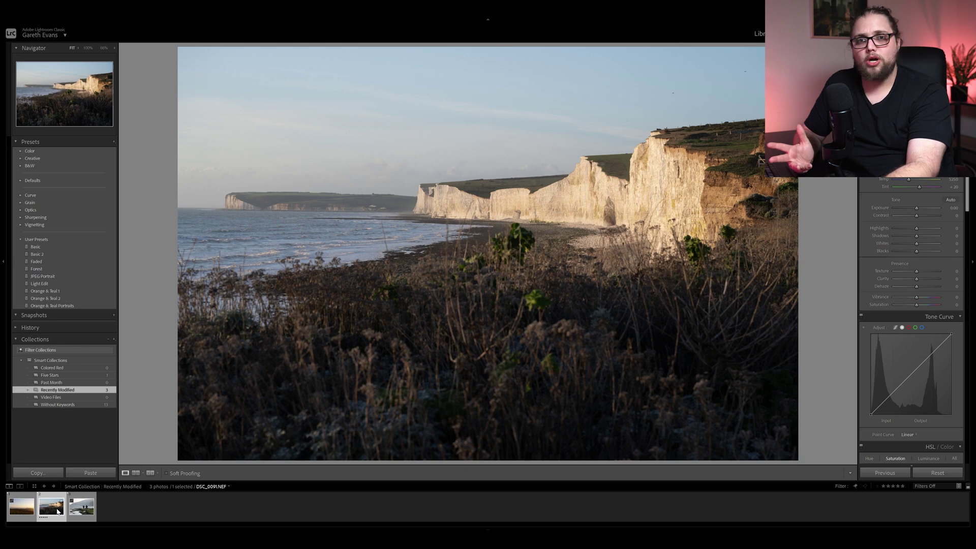
click(123, 518)
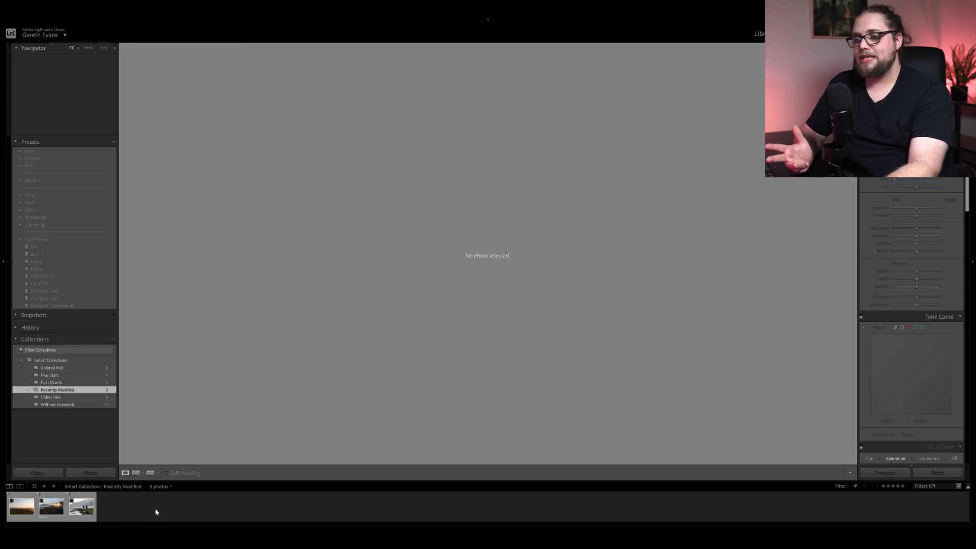
click(51, 507)
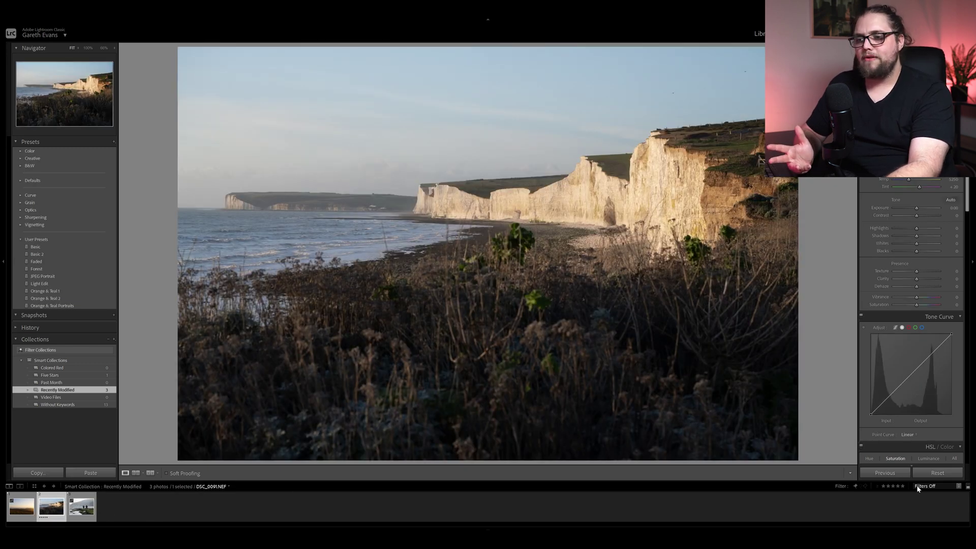
Apply the Flagged filter to the Recently Modified collection and to the whole Smart Collections set
click(925, 486)
click(915, 422)
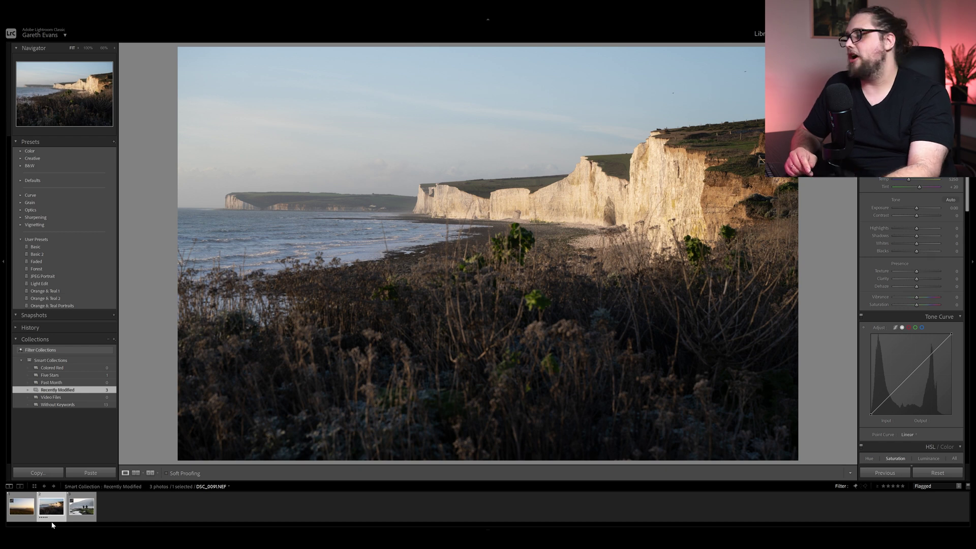
click(62, 361)
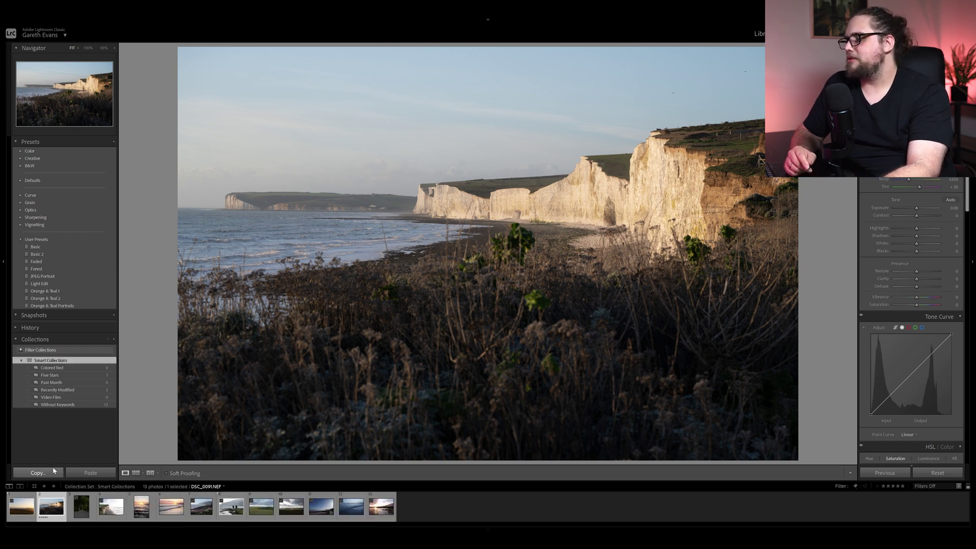
click(936, 486)
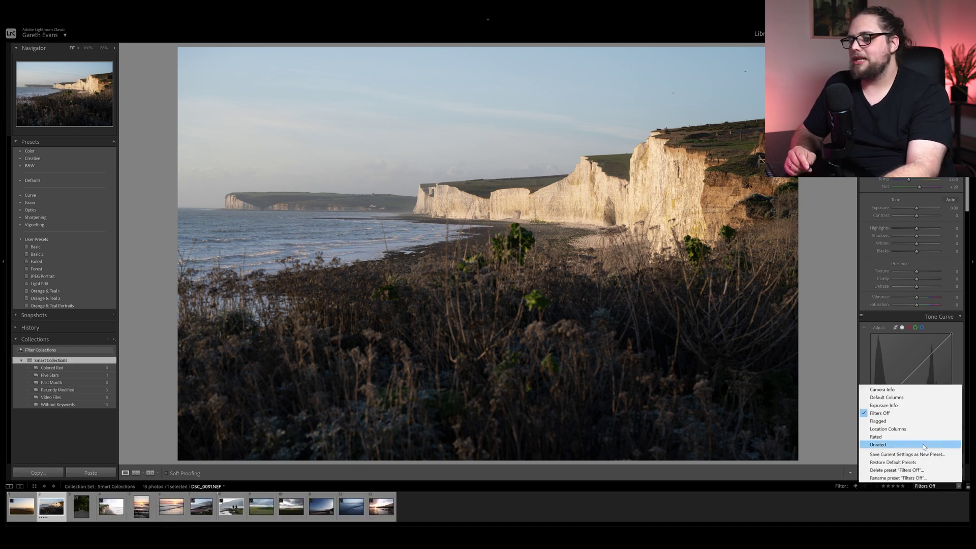
click(910, 421)
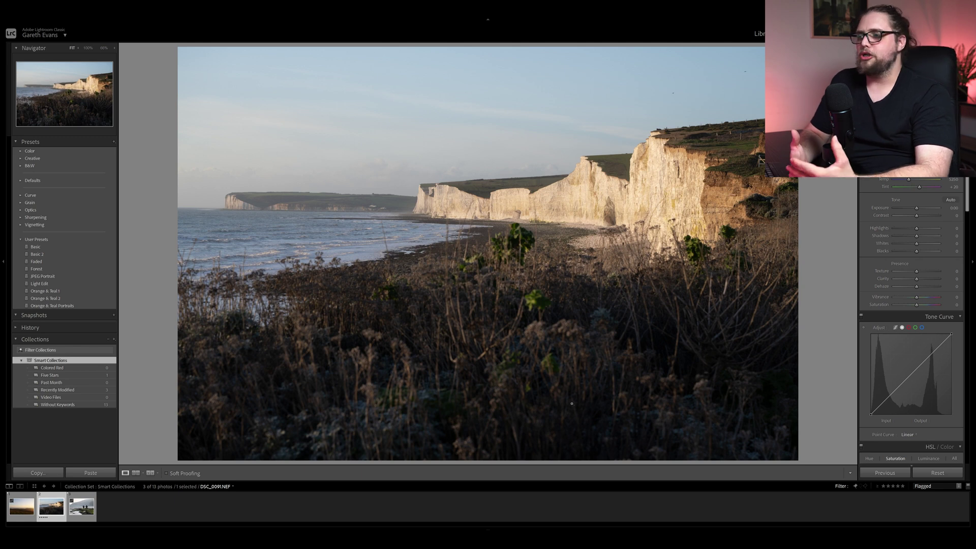
Look through the Develop adjustment panels for the white cliffs photo, trying the Dehaze slider and resetting it
scroll(926, 237, down, 15)
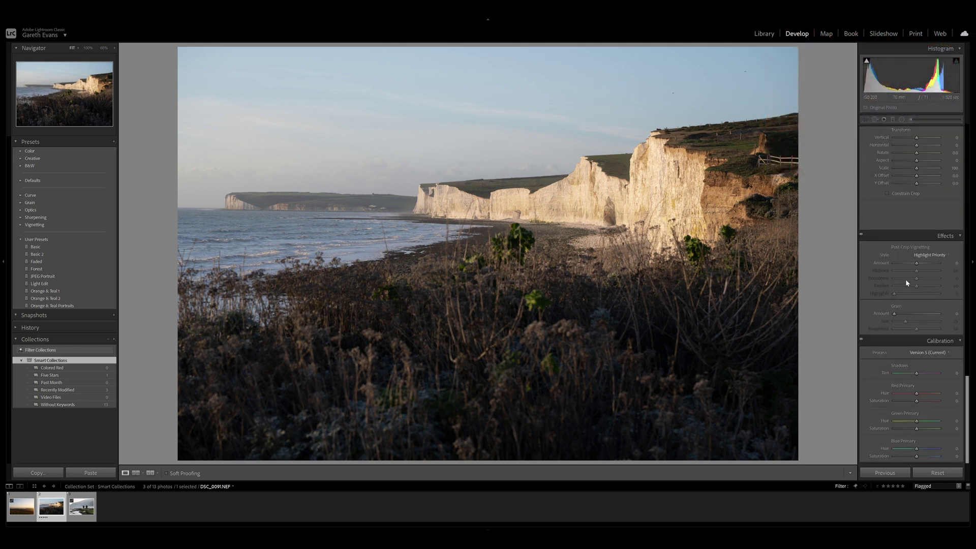
scroll(906, 283, up, 10)
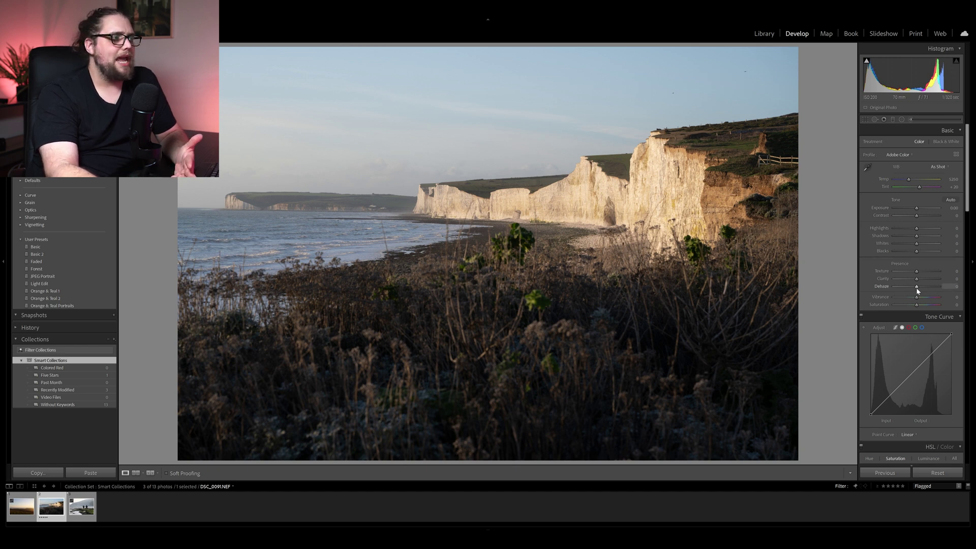
drag(942, 288, 900, 289)
double_click(900, 290)
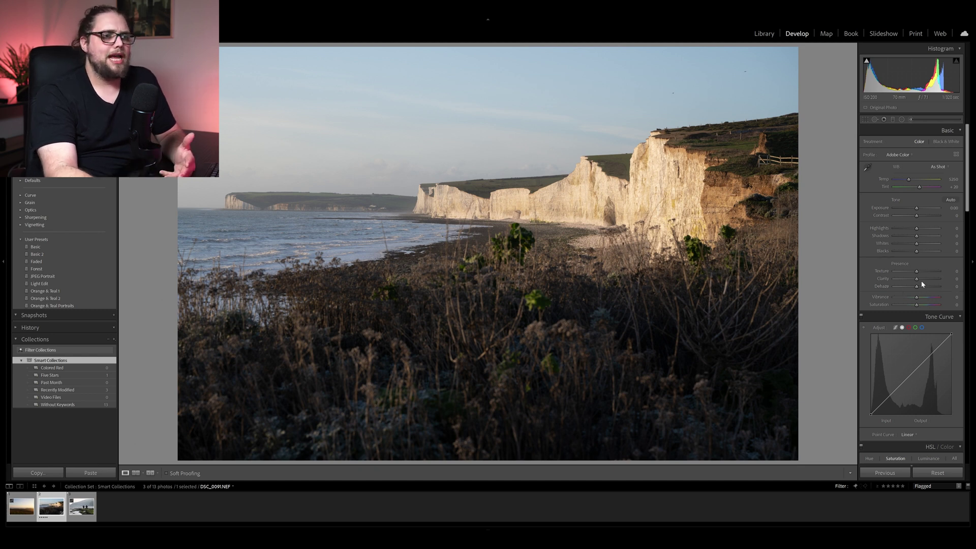
scroll(870, 212, down, 5)
scroll(868, 214, down, 8)
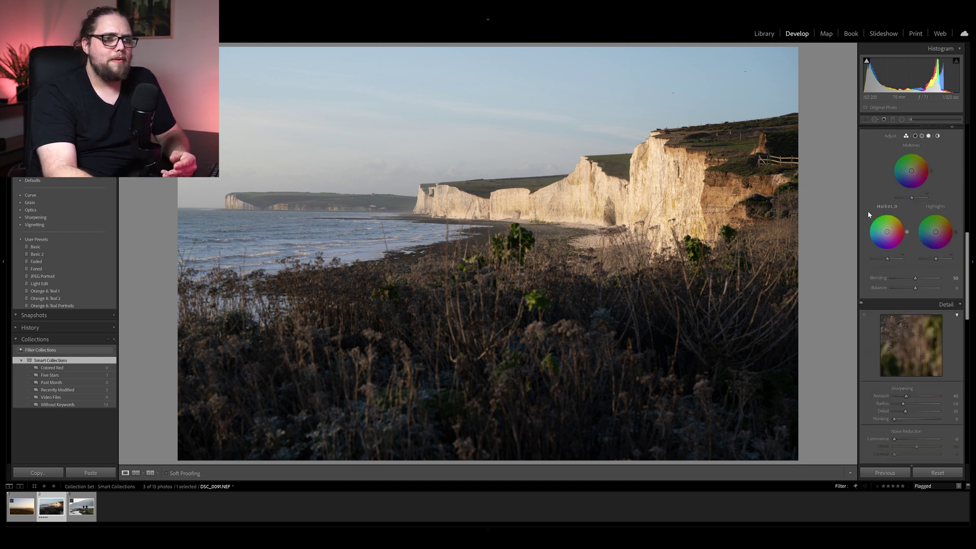
Look through the Detail, Lens Corrections, Transform and Effects adjustments, then return to the Basic adjustments
scroll(868, 211, down, 8)
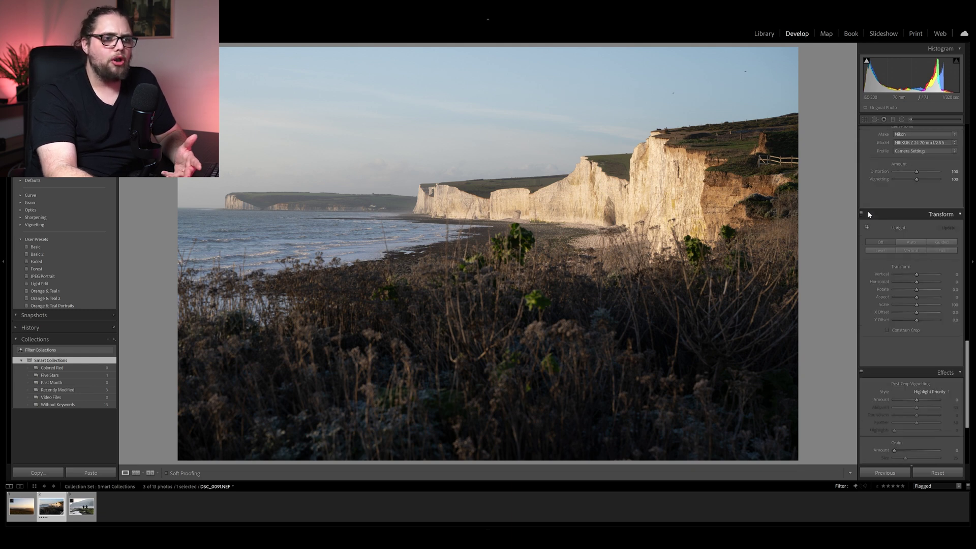
scroll(870, 209, up, 20)
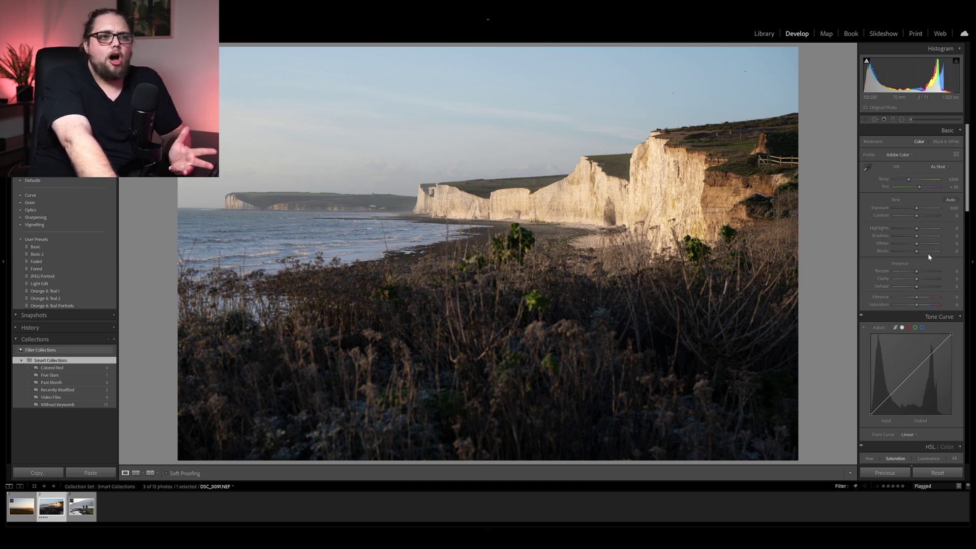
scroll(912, 309, down, 3)
scroll(912, 310, up, 3)
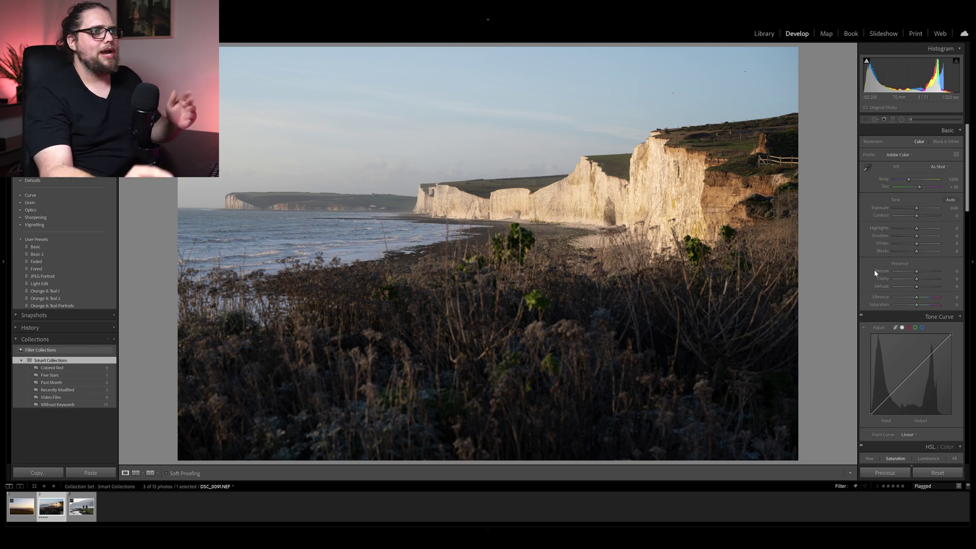
Return to the Library and give the photo of the couple on the rocks a five-star rating
click(763, 33)
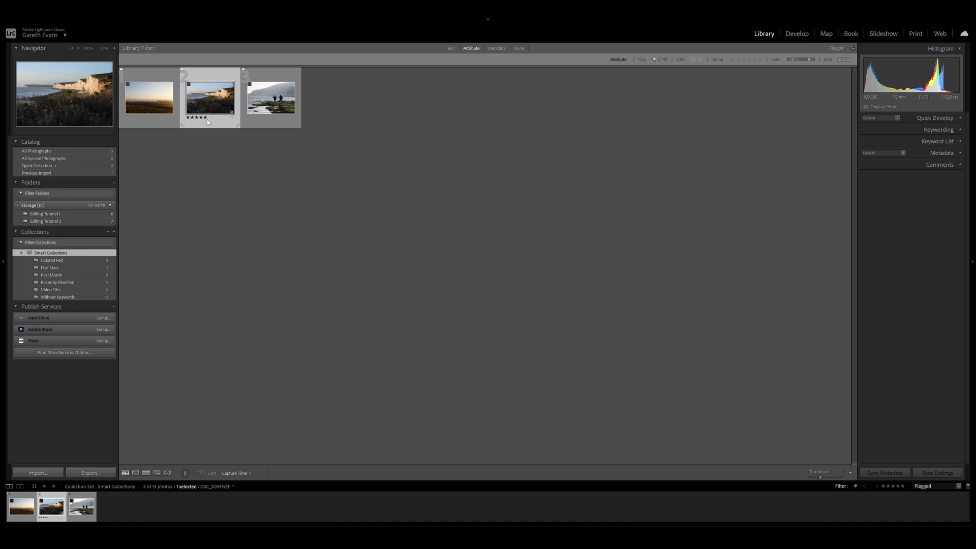
click(259, 100)
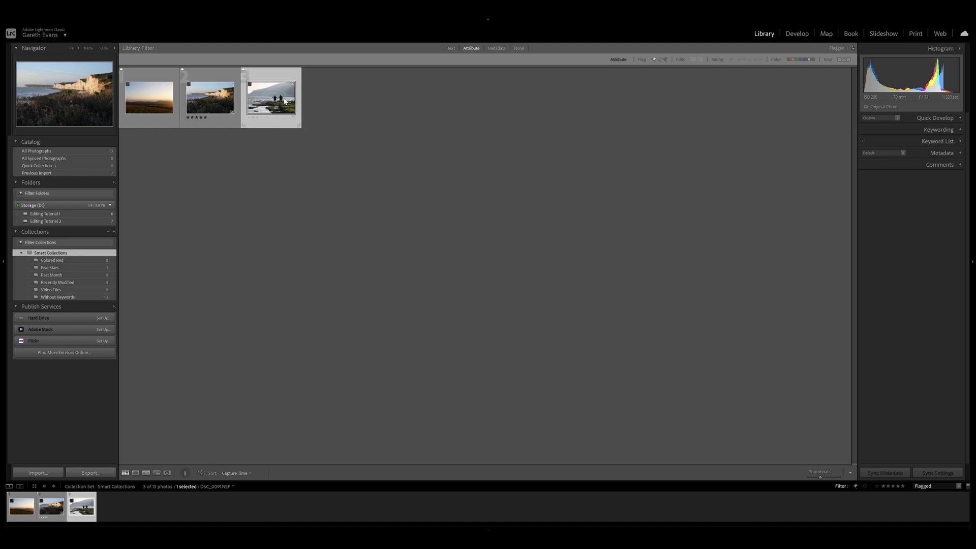
key(5)
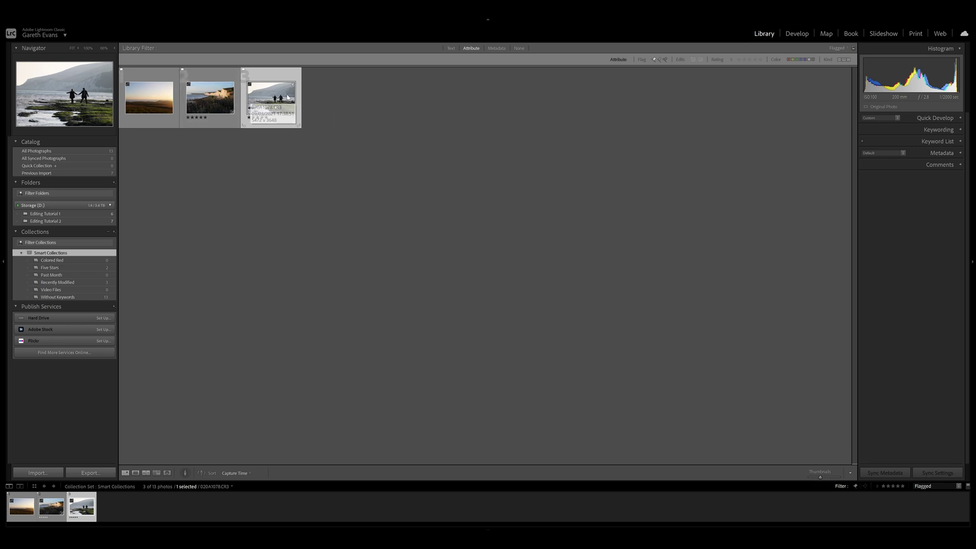
Select the white cliffs photo and the couple photo together in the Library grid
click(212, 101)
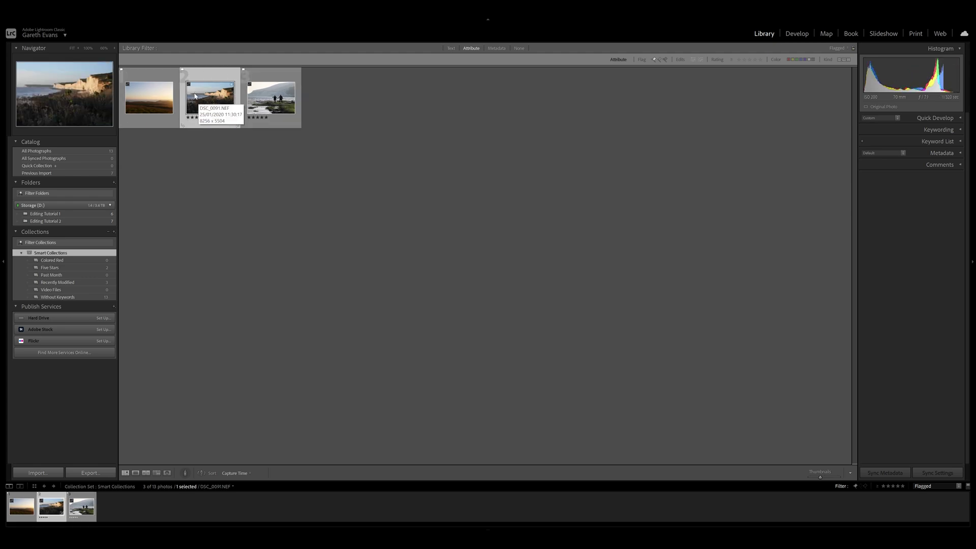
ctrl+click(253, 102)
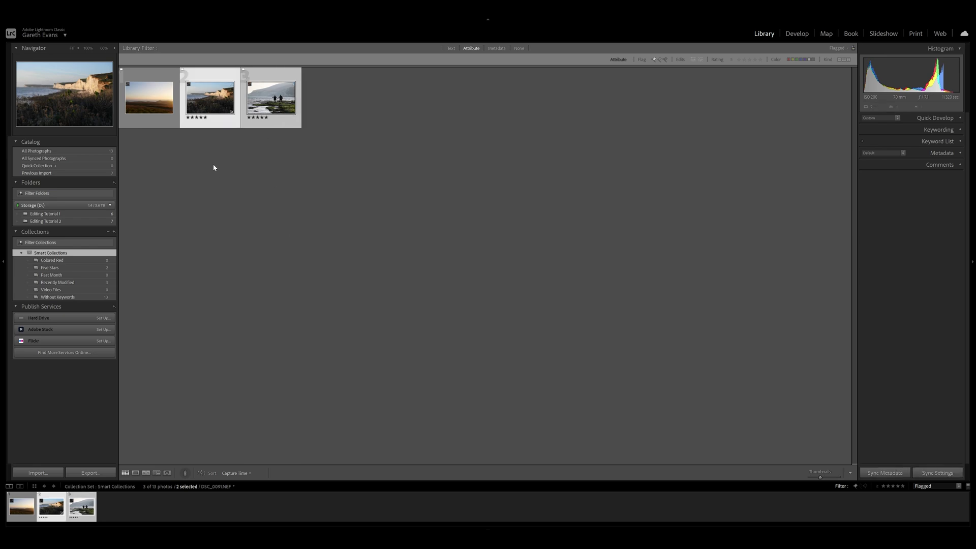
click(234, 175)
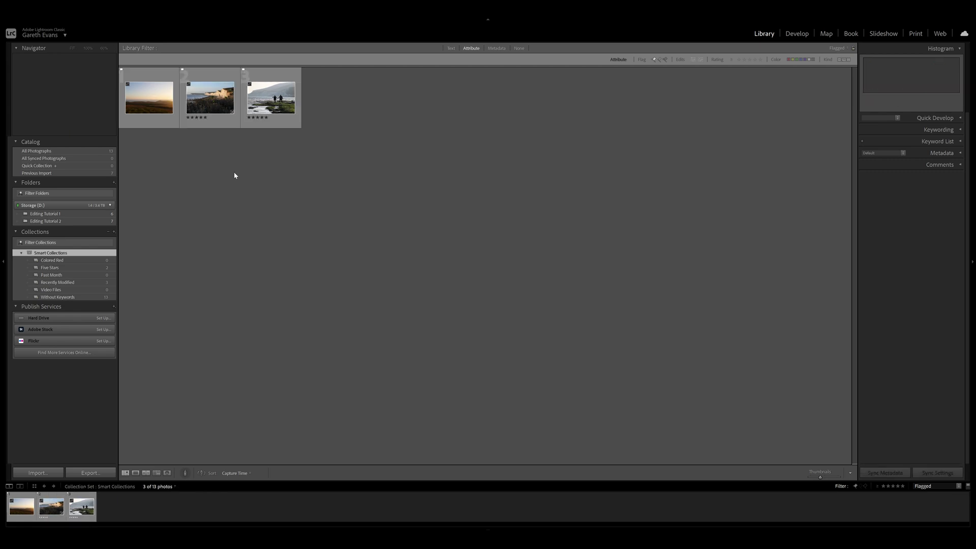
click(210, 99)
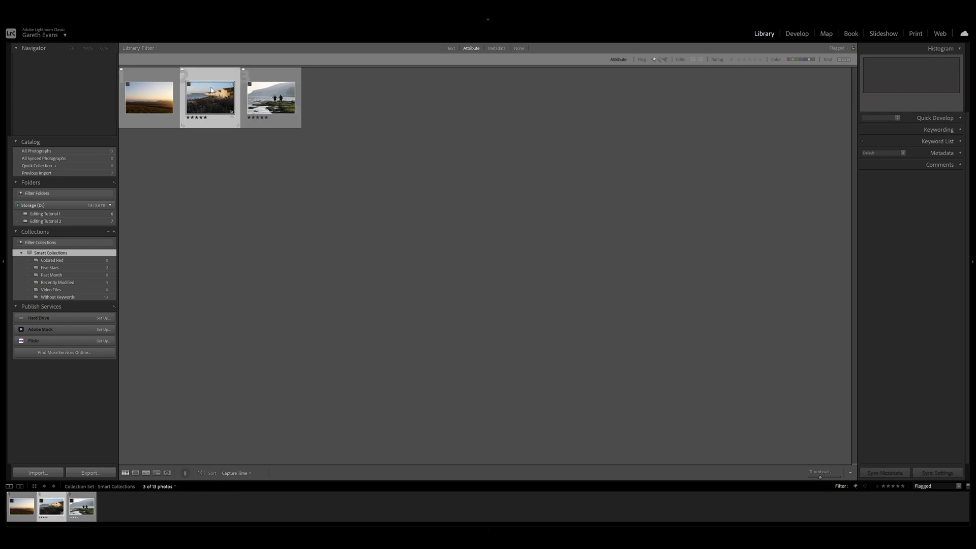
ctrl+click(274, 103)
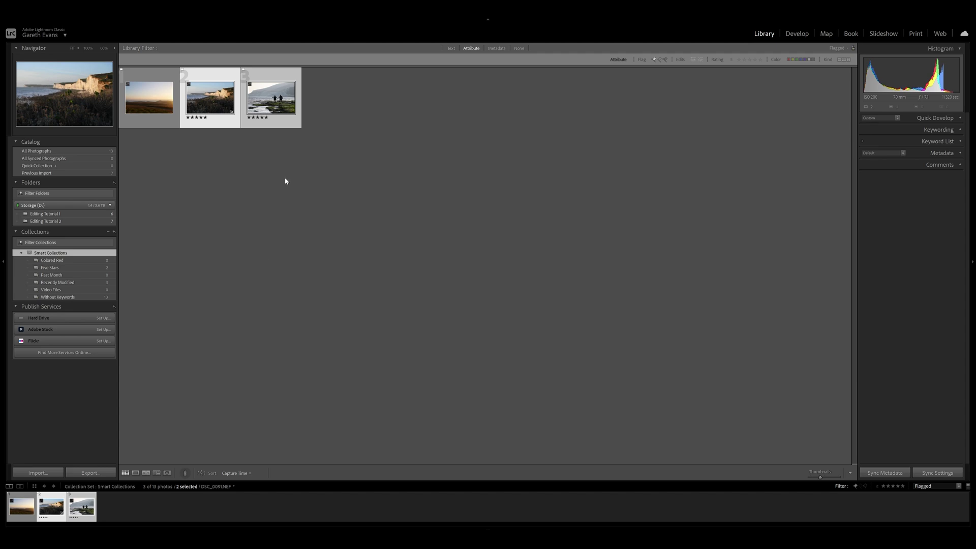
click(233, 123)
ctrl+click(262, 125)
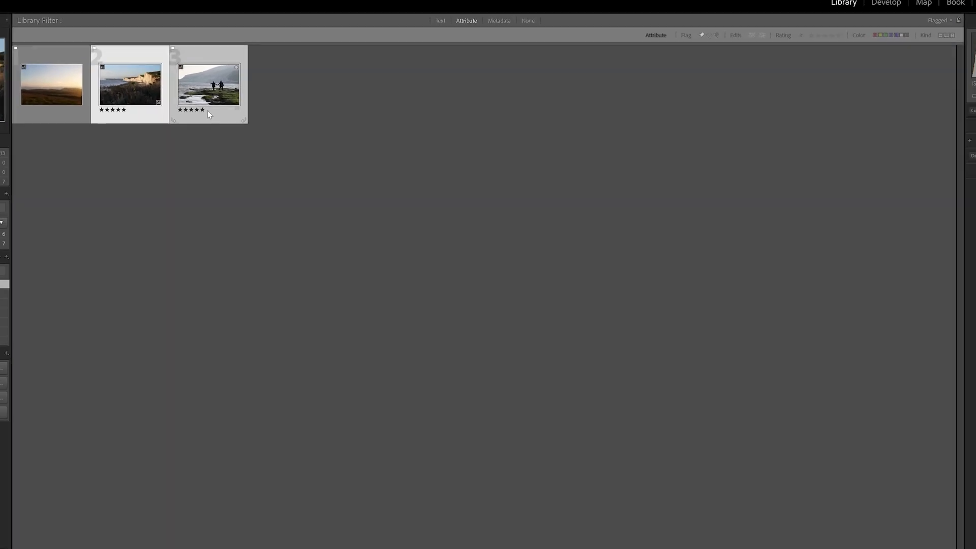
View the export choices available for the two selected photos in the Library, then dismiss them
right_click(273, 94)
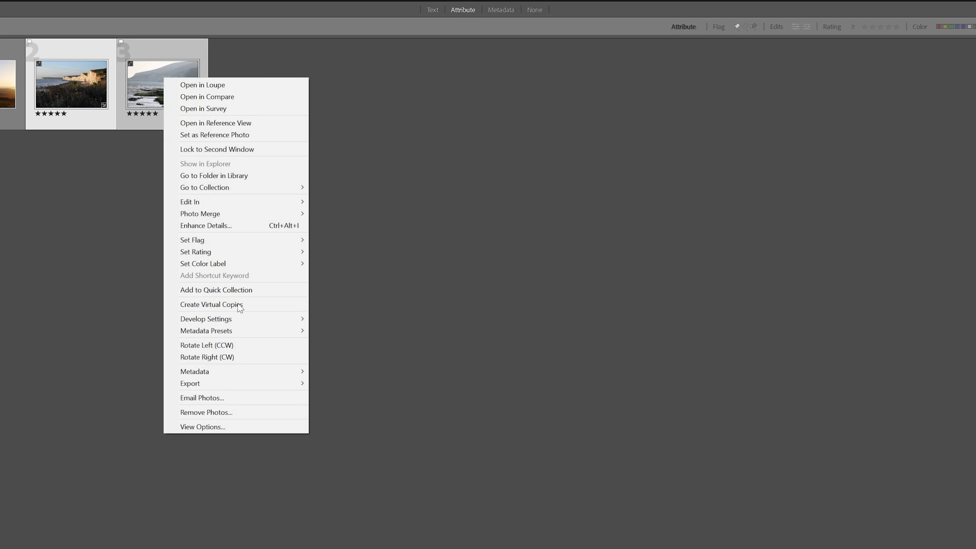
mouse_move(243, 387)
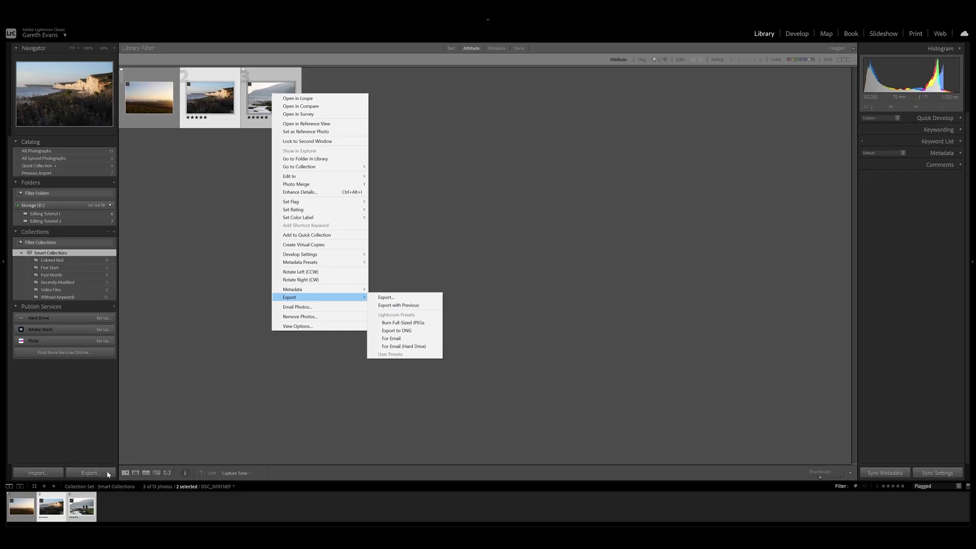
click(183, 401)
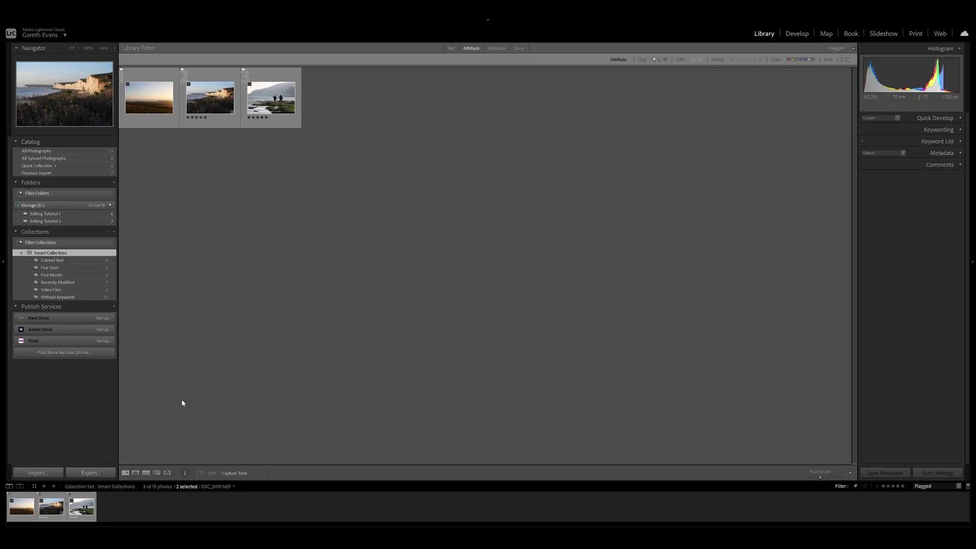
Show the couple photo in Develop and open the export settings for both selected photos
click(797, 33)
click(81, 506)
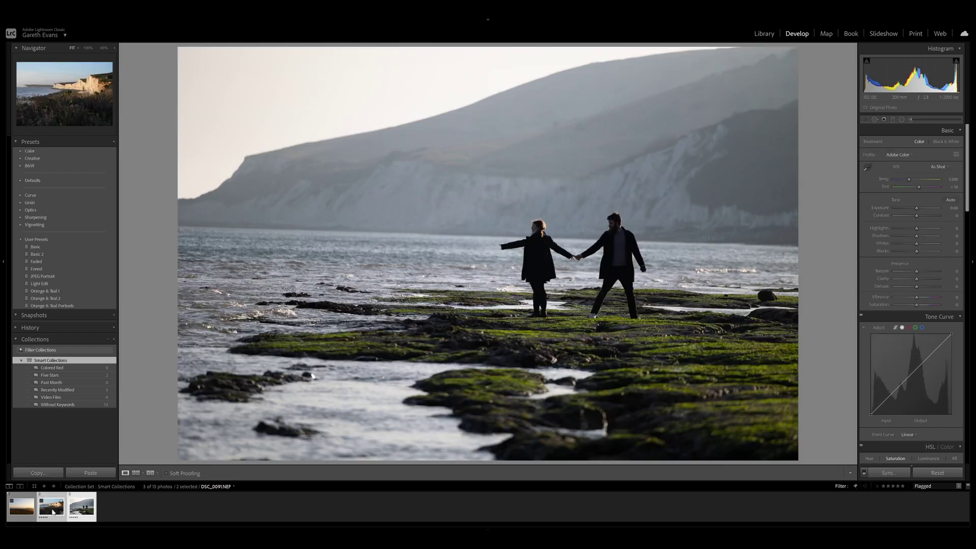
right_click(52, 513)
mouse_move(118, 477)
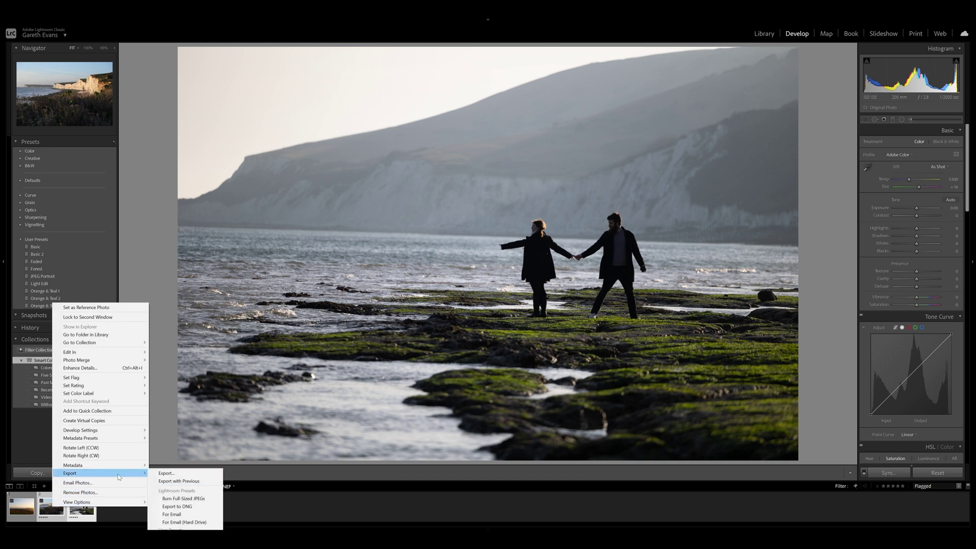
click(166, 473)
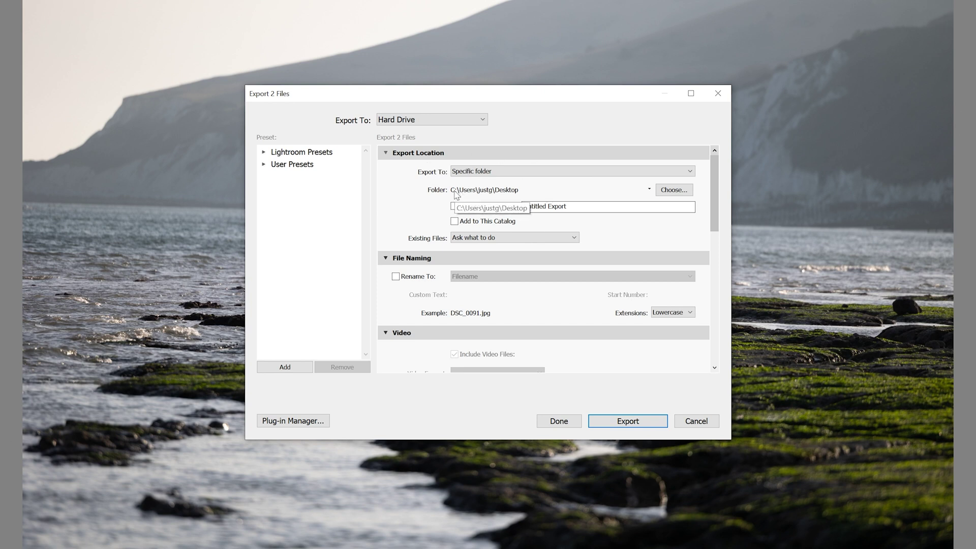
Set the export destination to the folder D:\Park Cameras\Getting Started with Lightroom\Export
click(674, 190)
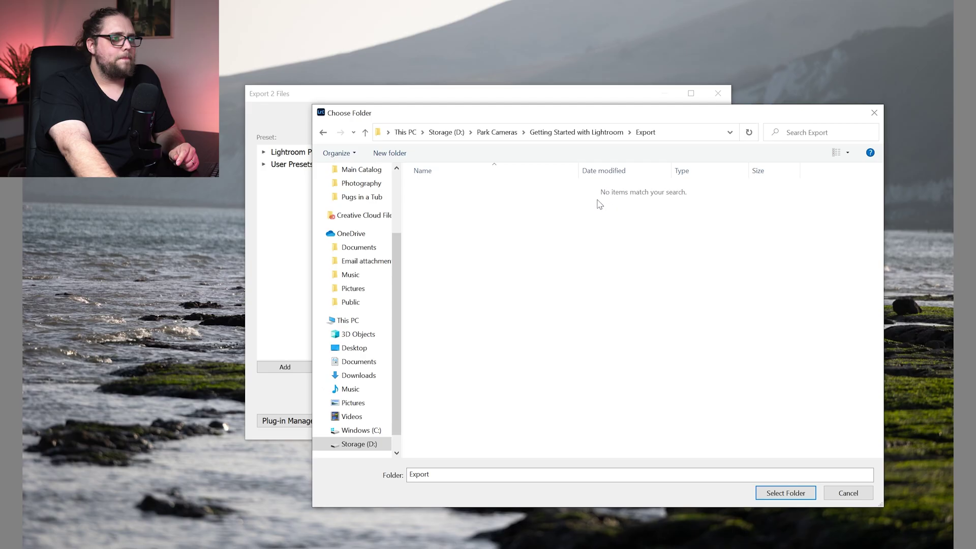
click(786, 493)
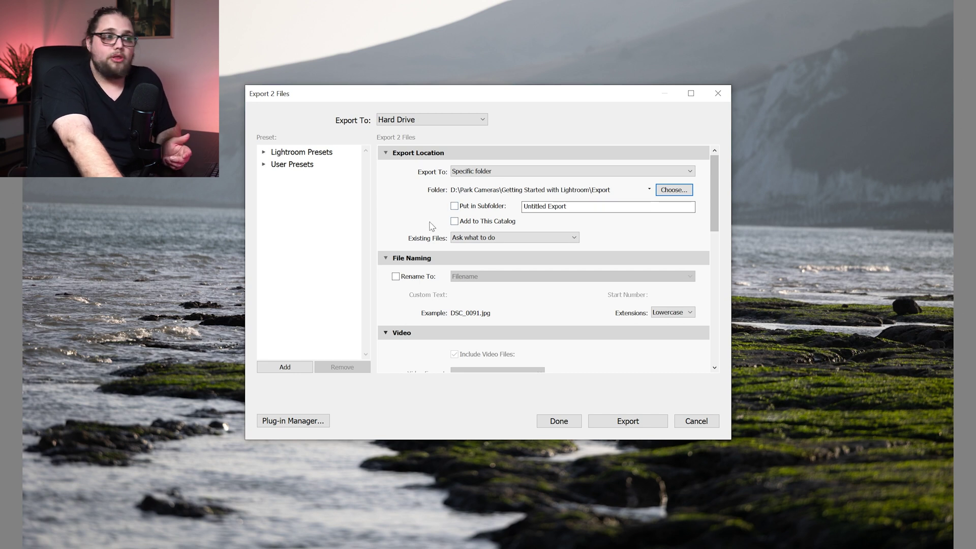
scroll(411, 223, down, 10)
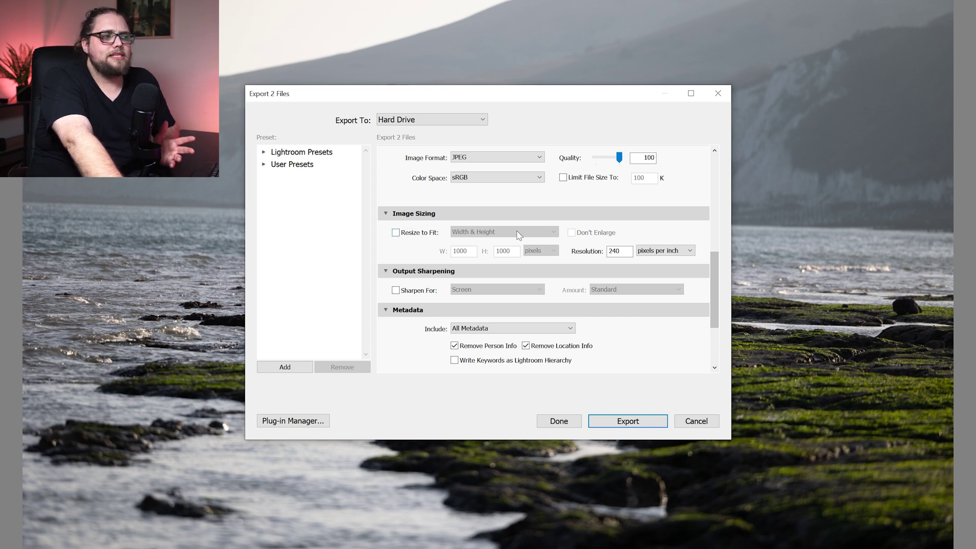
scroll(511, 262, up, 10)
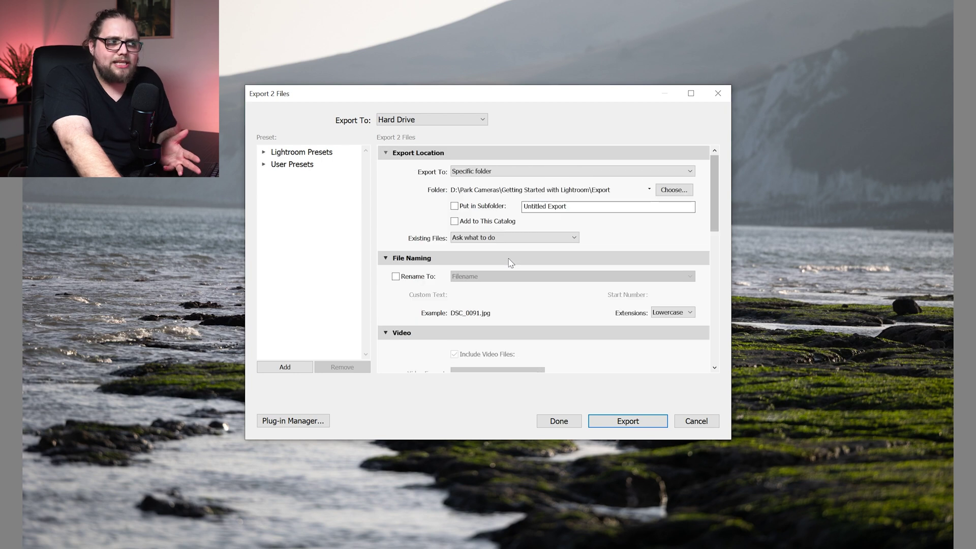
Try lower JPEG quality settings of 70 and 44 for the export, then set the quality back to 100
mouse_move(713, 199)
mouse_down()
mouse_move(712, 217)
mouse_move(712, 198)
mouse_up()
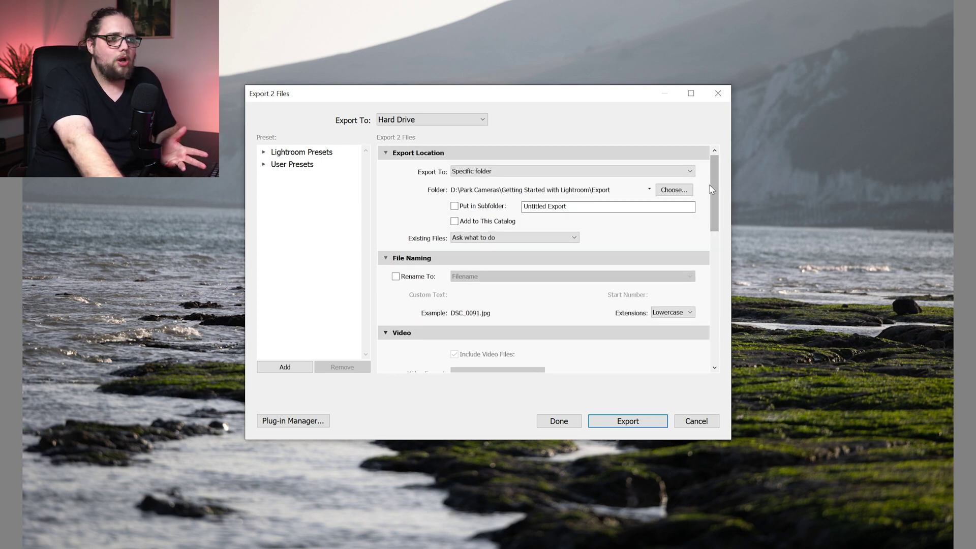
mouse_move(717, 201)
mouse_down()
mouse_move(714, 260)
mouse_move(711, 215)
mouse_up()
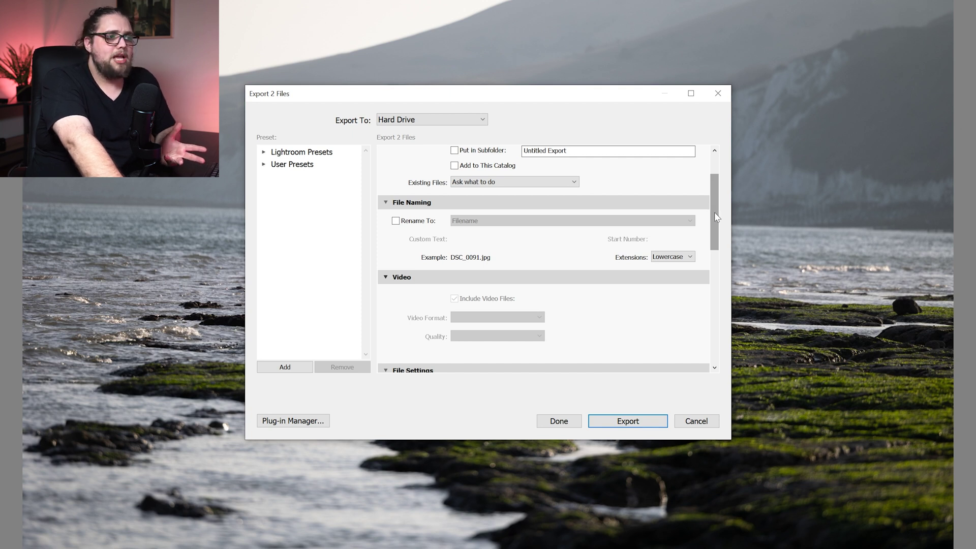
drag(715, 217, 712, 222)
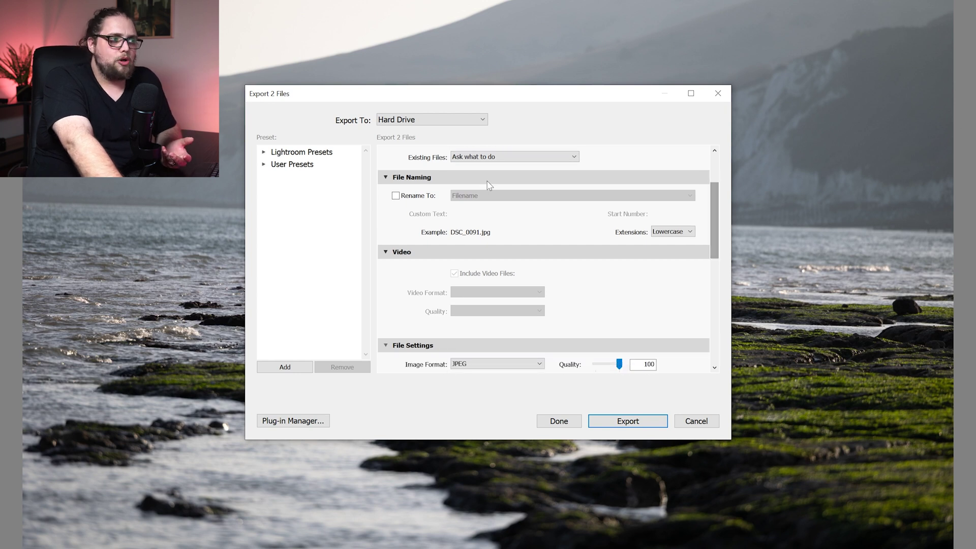
drag(713, 225, 714, 263)
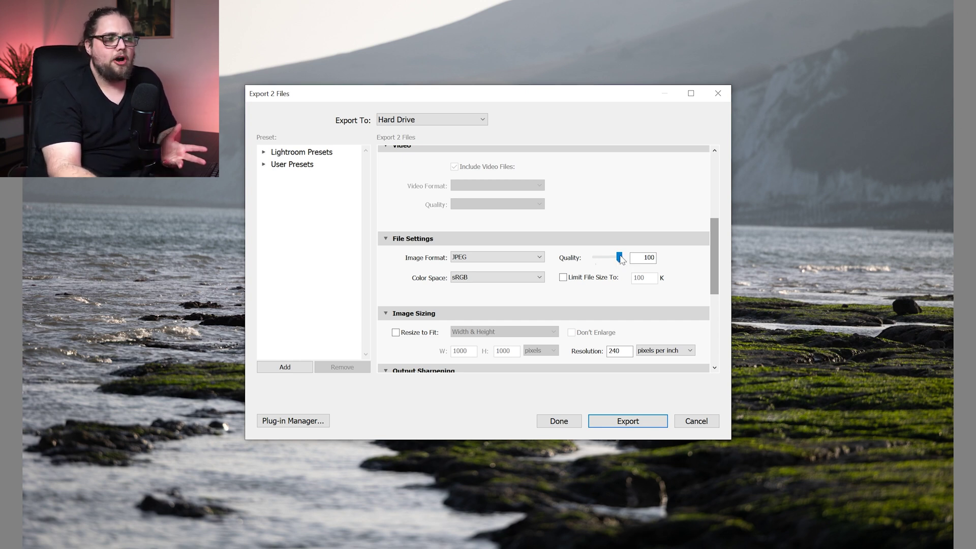
drag(619, 258, 614, 261)
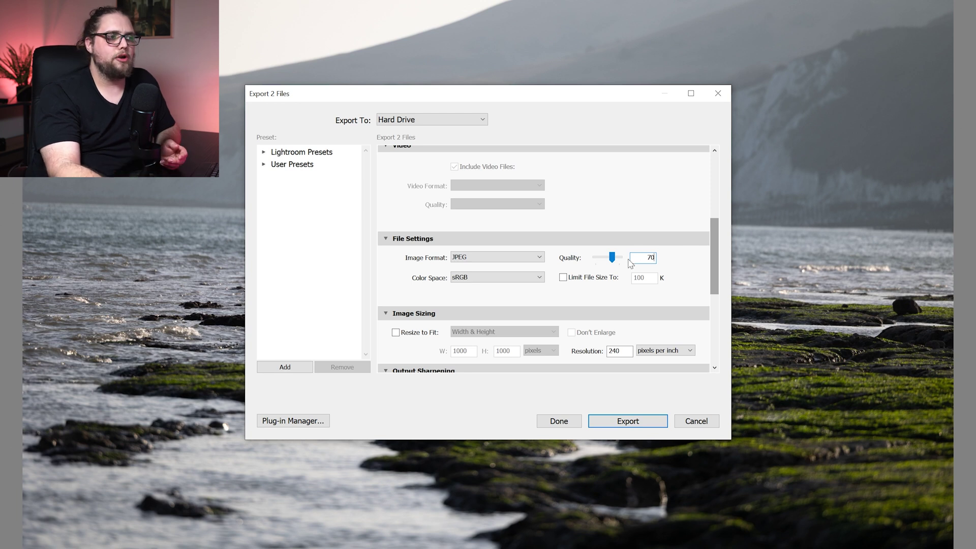
drag(613, 261, 606, 262)
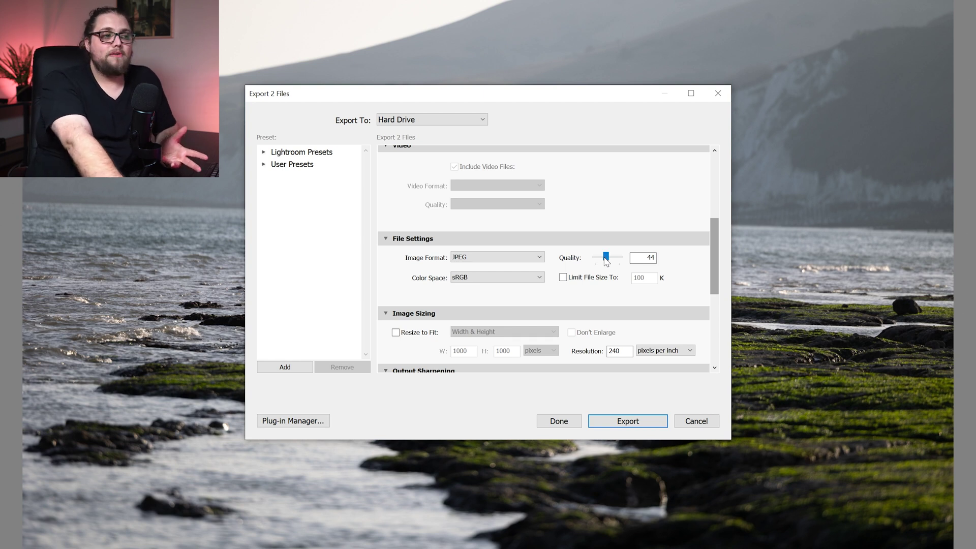
drag(606, 261, 674, 266)
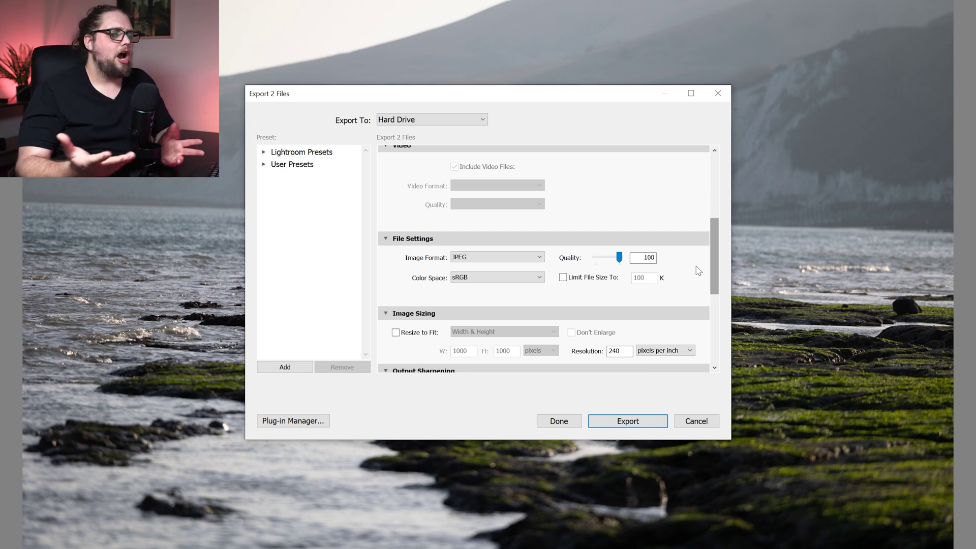
Review the remaining export settings for image sizing, output sharpening, metadata, watermarking and post-processing
drag(714, 267, 713, 283)
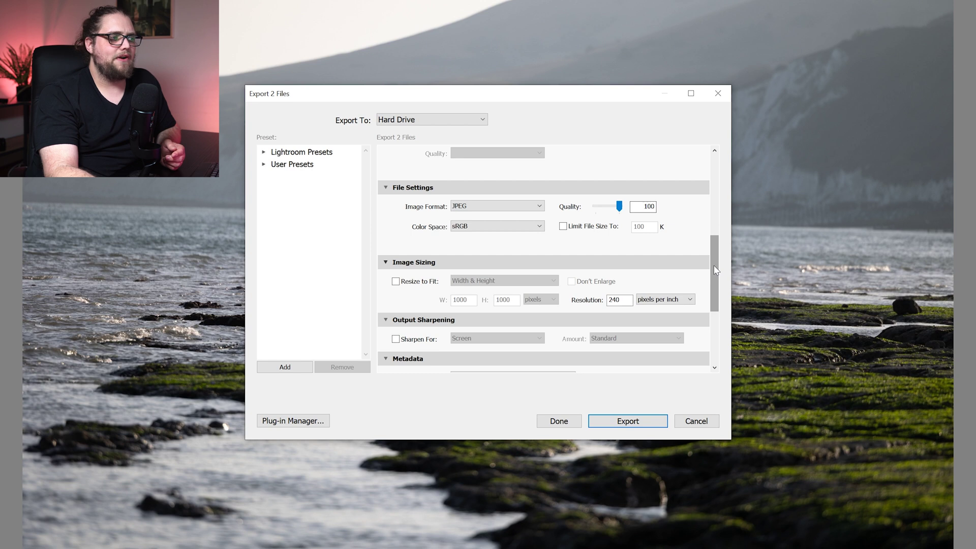
drag(715, 270, 712, 280)
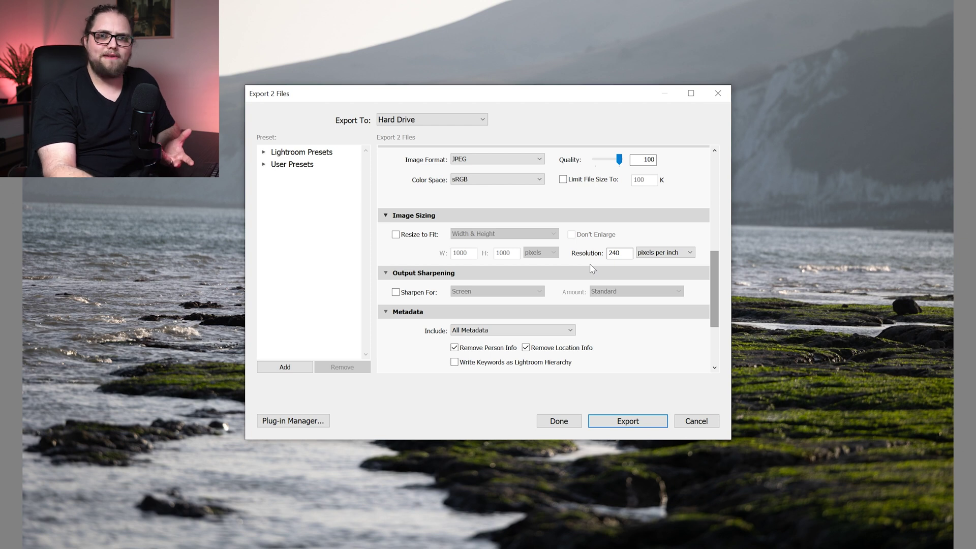
drag(714, 287, 712, 322)
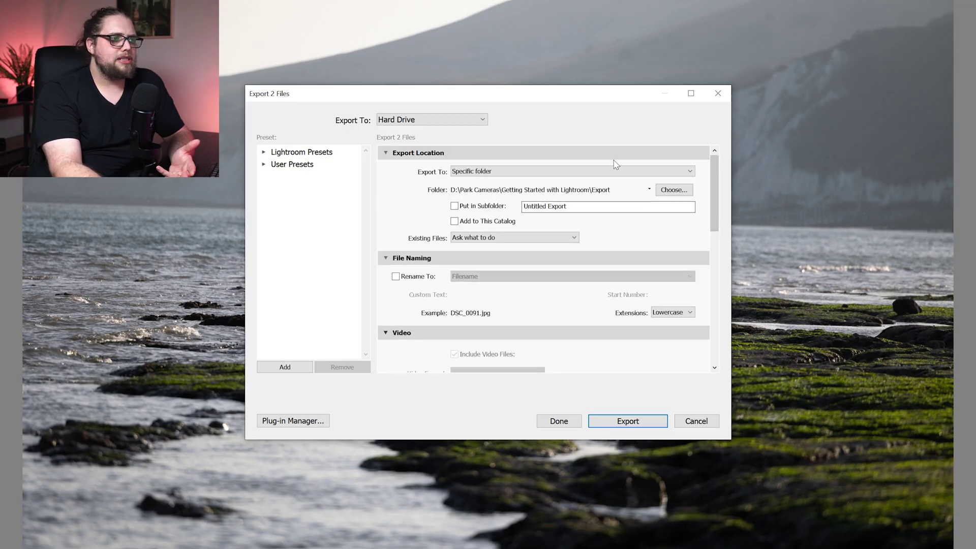
scroll(712, 214, down, 5)
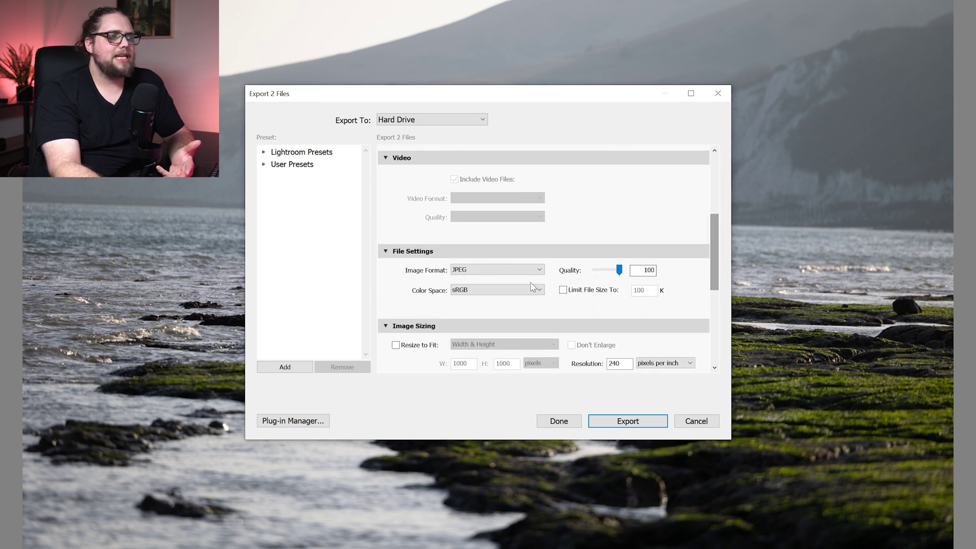
drag(715, 243, 715, 290)
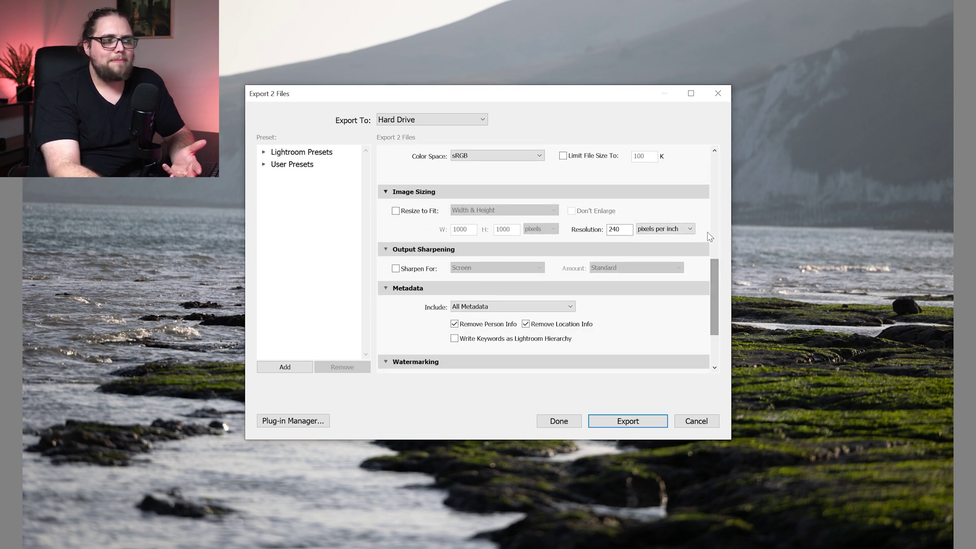
scroll(713, 291, down, 2)
scroll(712, 297, down, 2)
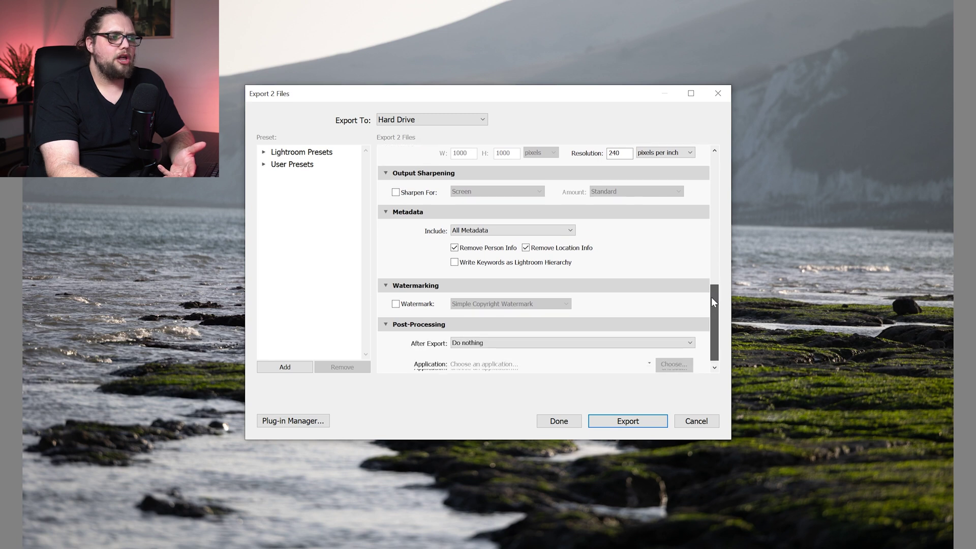
drag(712, 316, 719, 161)
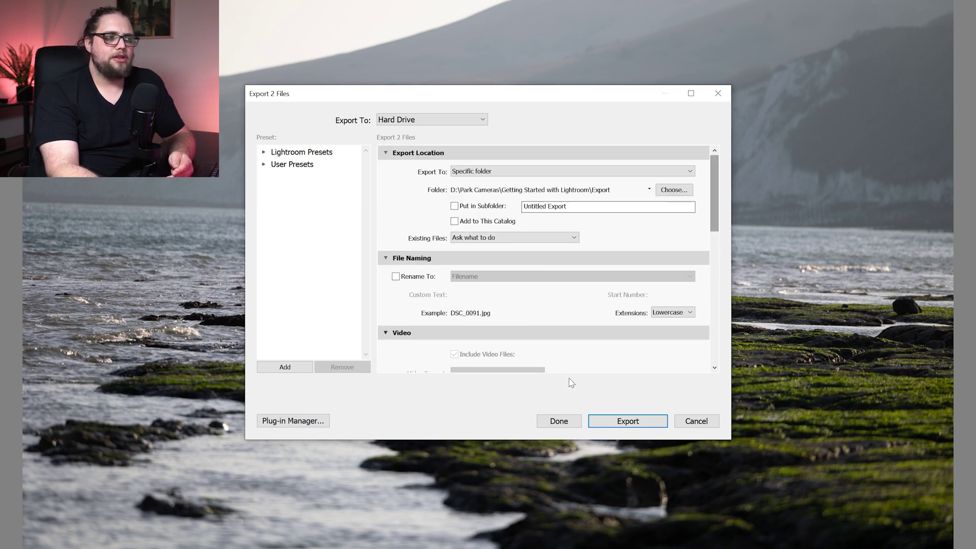
Export the two selected photos with the current settings and start quitting the program
click(620, 423)
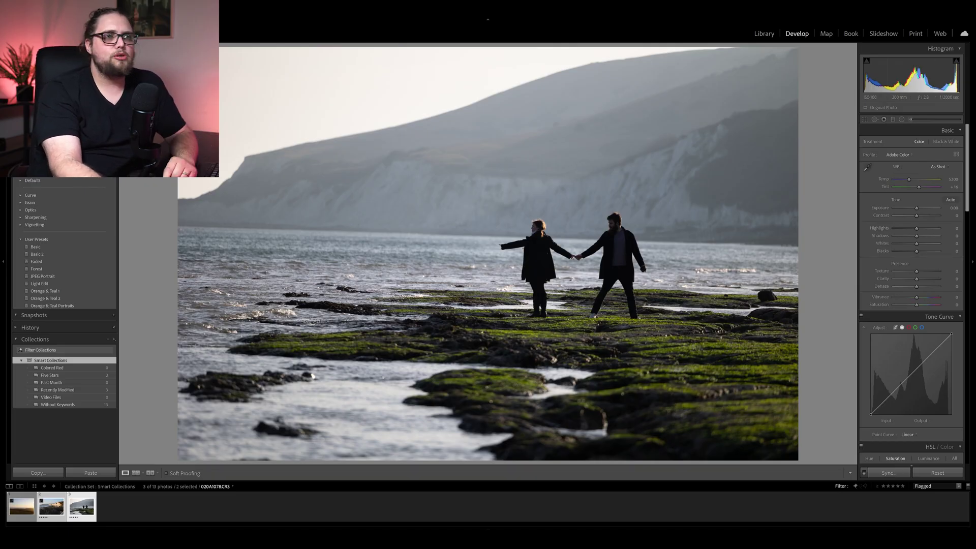
key(ctrl+q)
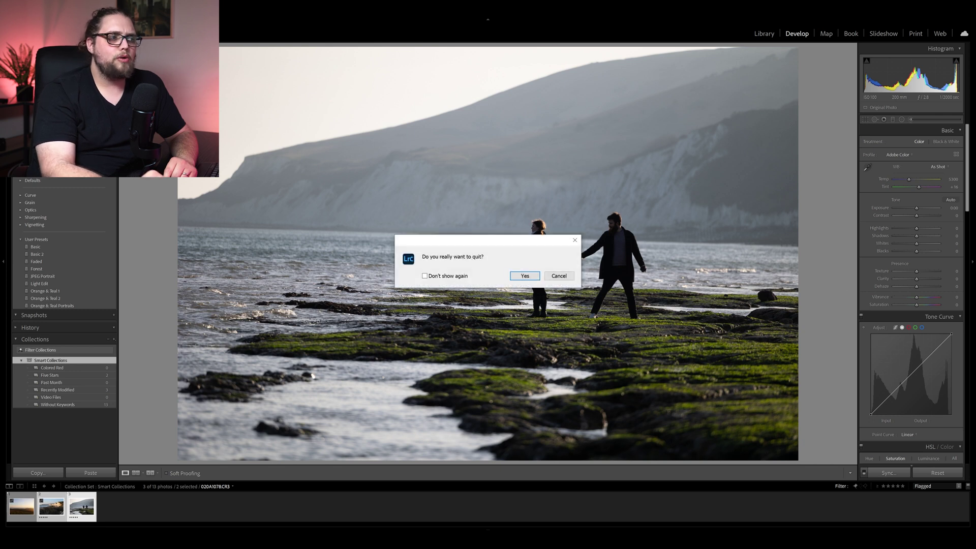